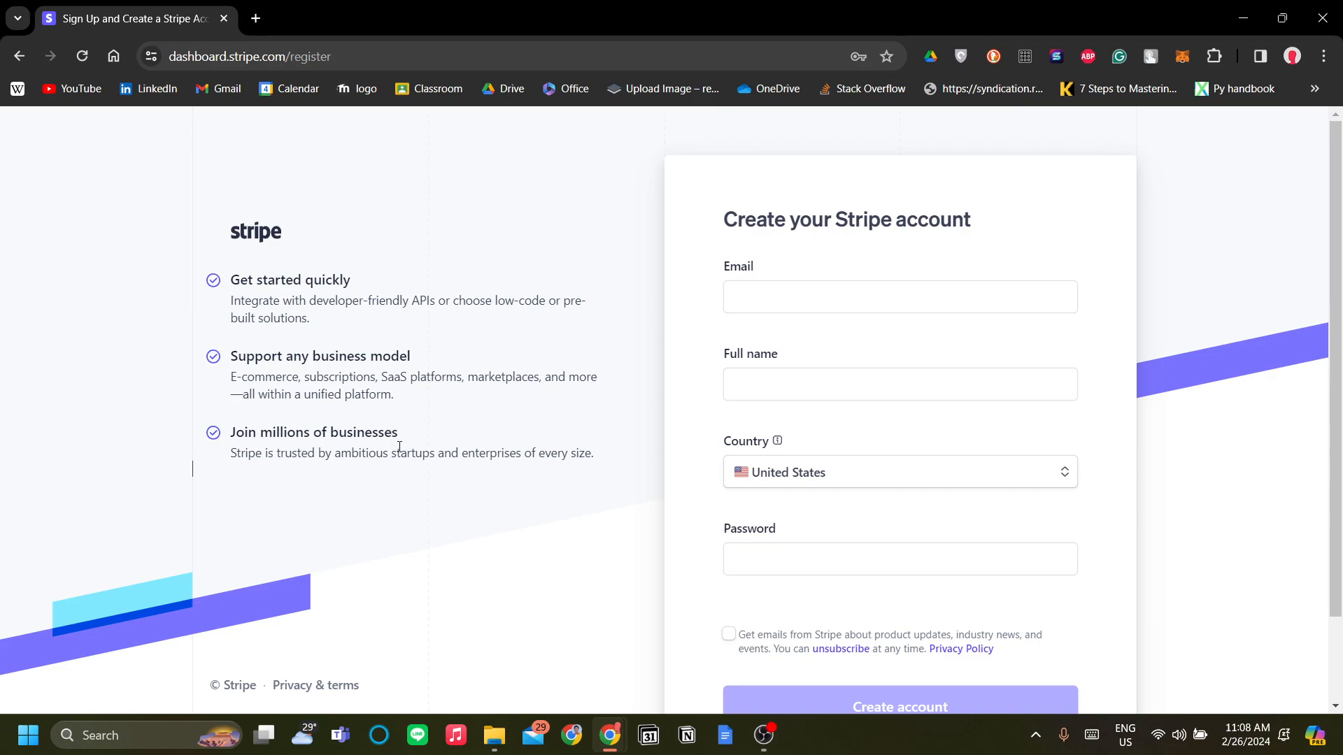
scroll(409, 441, down, 2)
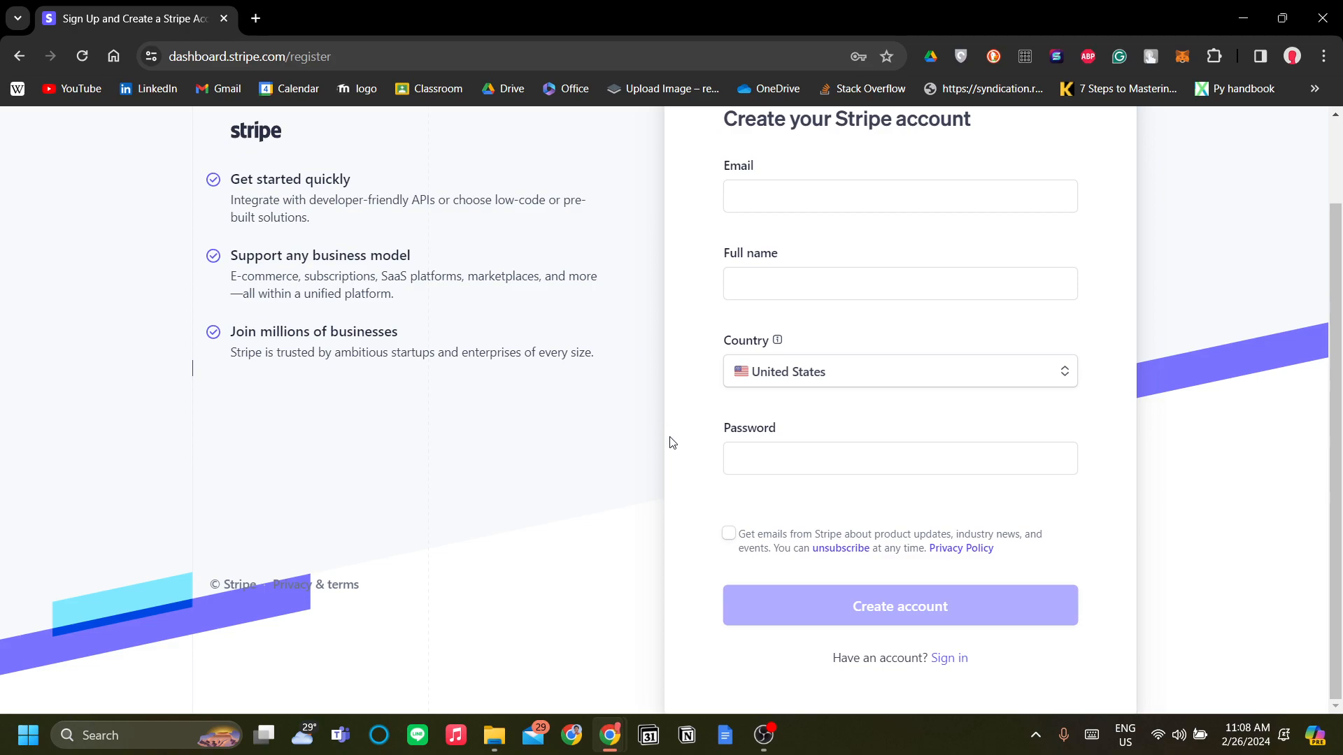
scroll(686, 516, up, 1)
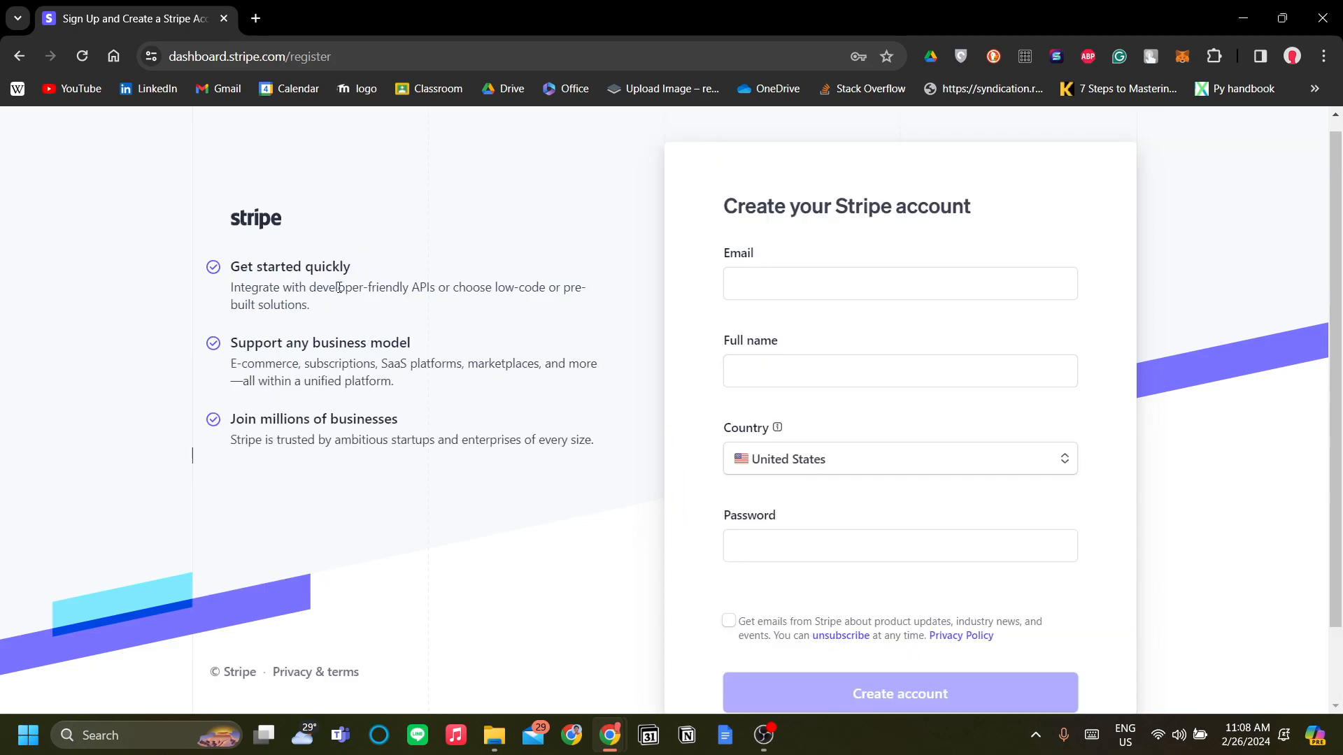
scroll(554, 311, down, 2)
scroll(501, 367, up, 2)
scroll(499, 371, up, 1)
scroll(499, 371, down, 2)
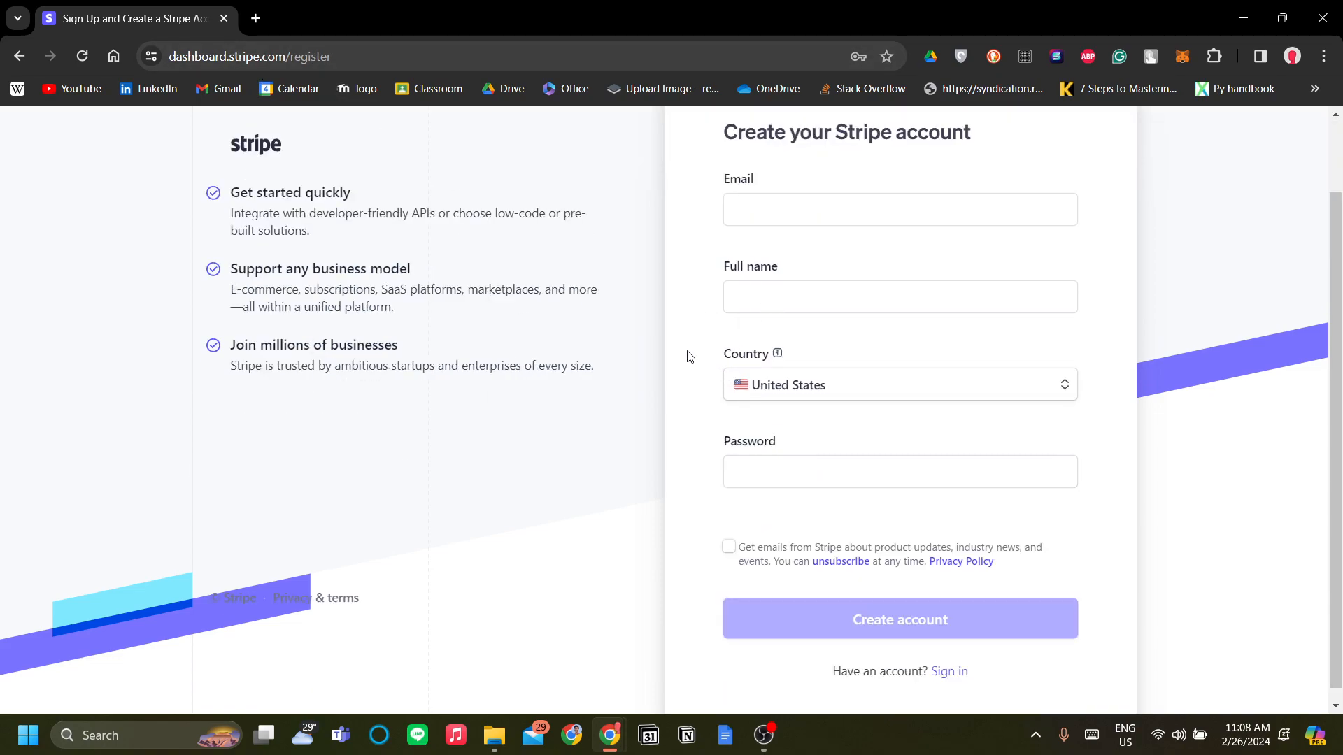
Step: Open stripe.com in a separate browser tab and look over its home page before returning to the sign-up form
click(258, 15)
text(stripe.com)
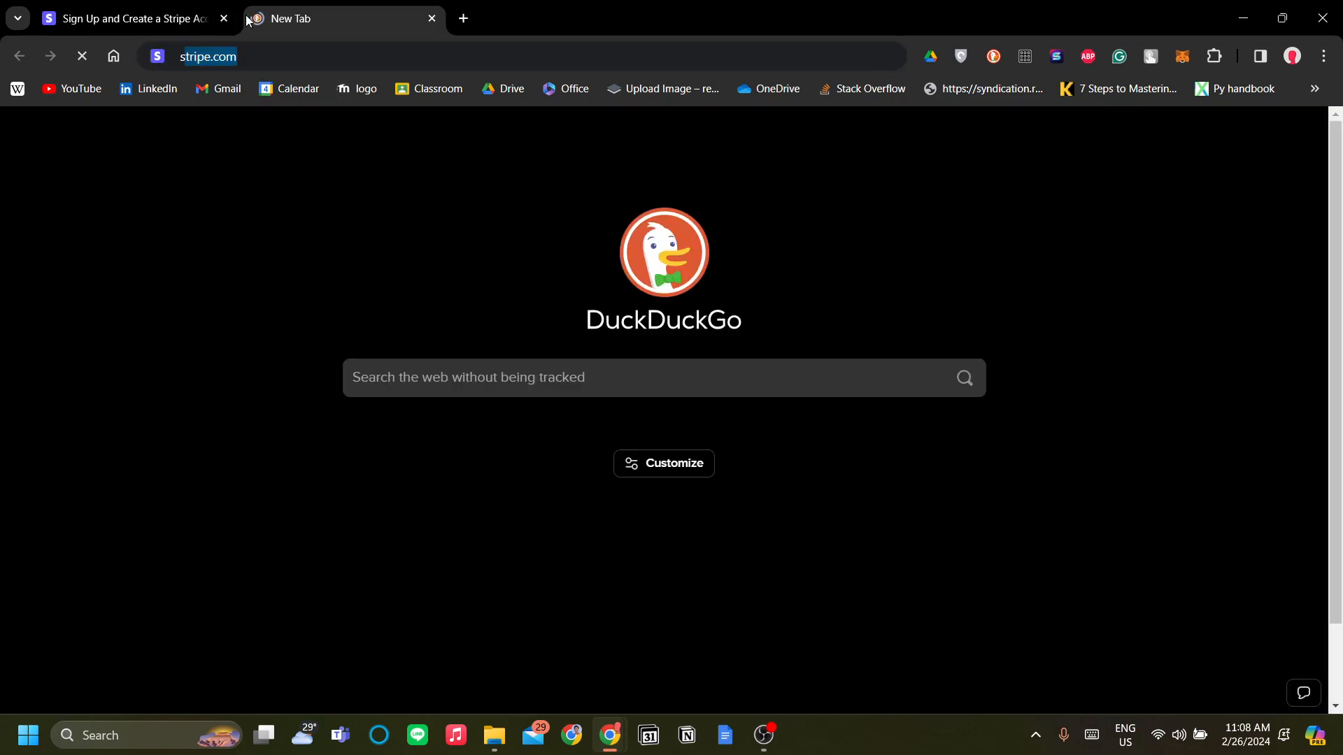
key(Return)
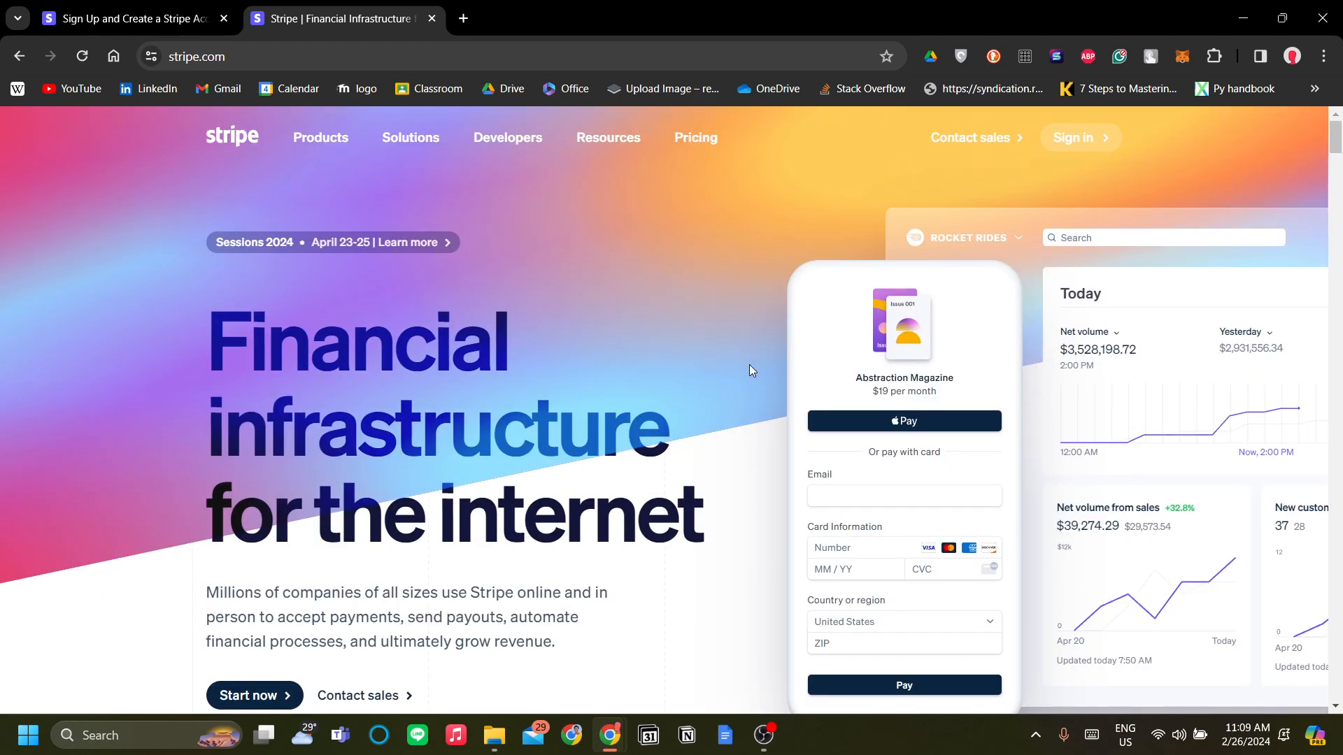
scroll(749, 363, down, 3)
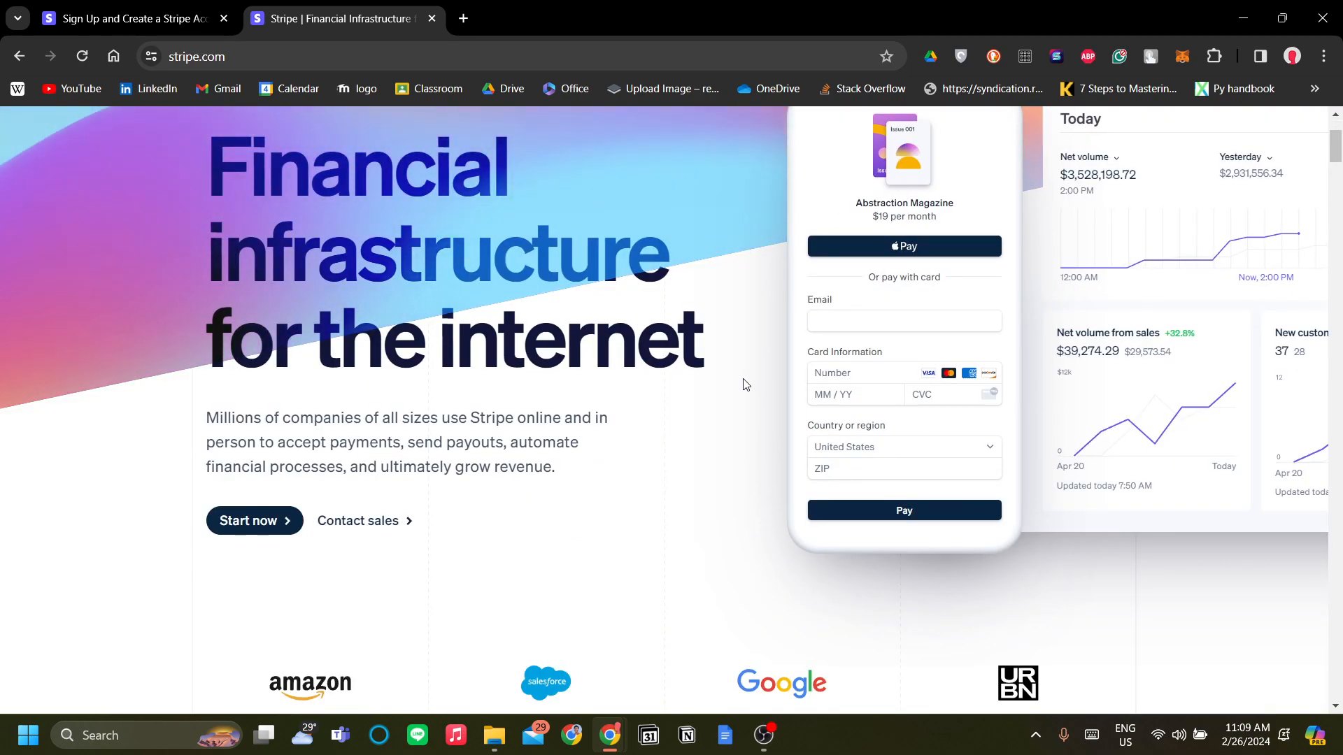
scroll(233, 536, up, 1)
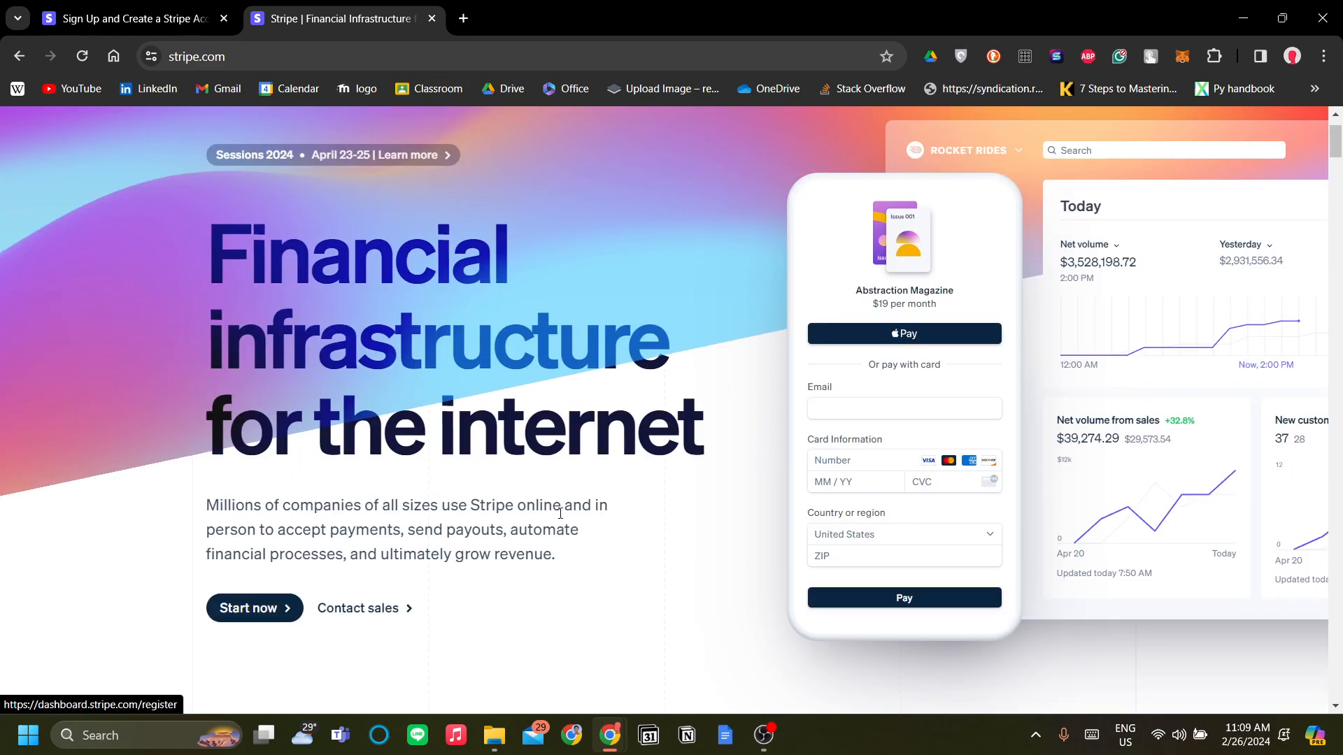
scroll(542, 519, up, 1)
scroll(712, 389, down, 2)
scroll(599, 480, up, 1)
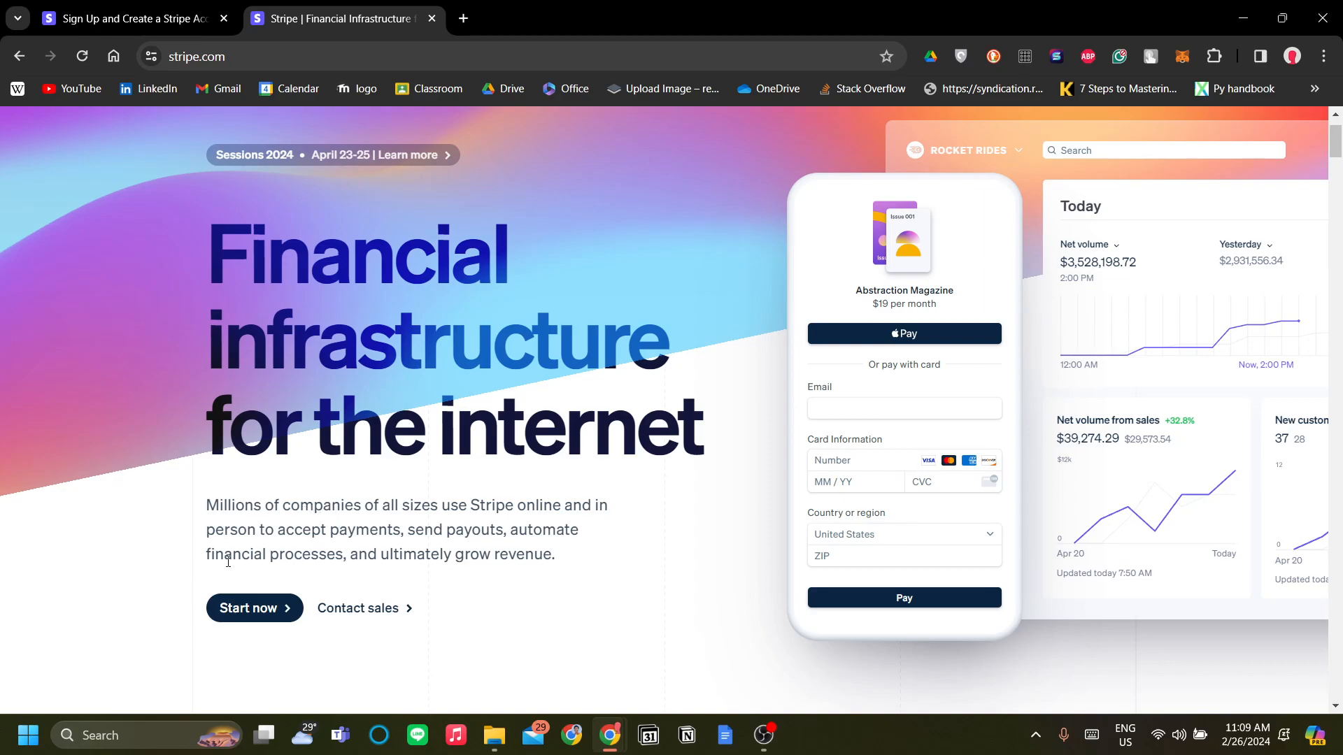
scroll(256, 571, up, 1)
scroll(258, 569, down, 1)
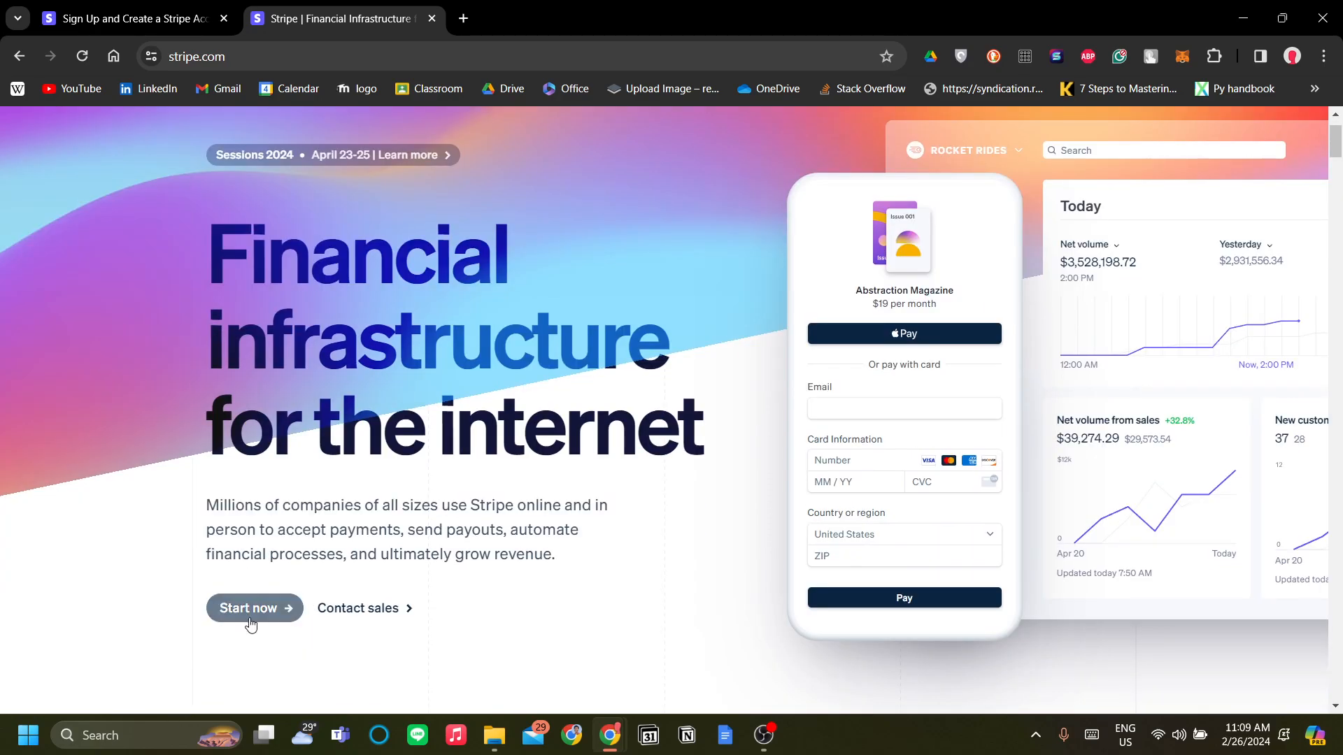
click(431, 18)
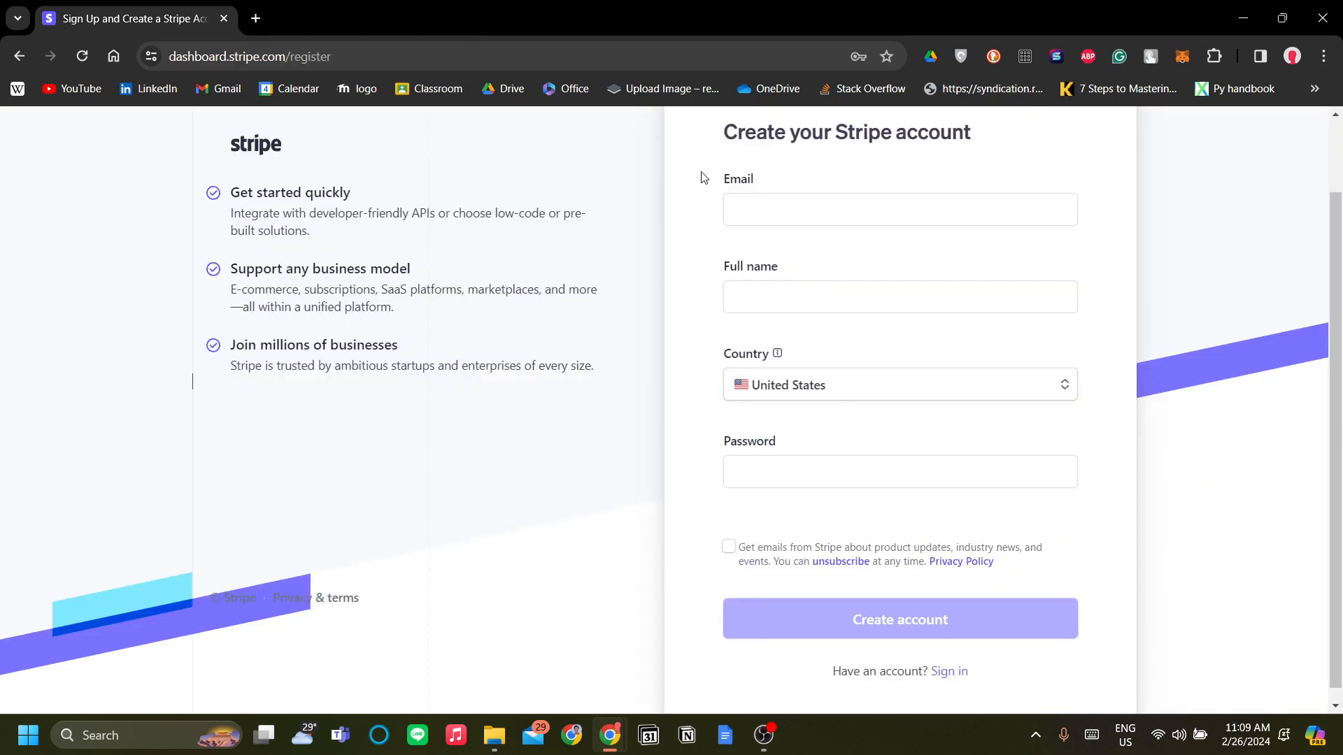
Step: Examine the three Stripe benefits listed beside the sign-up form, from getting started quickly to joining millions of businesses
scroll(554, 492, up, 1)
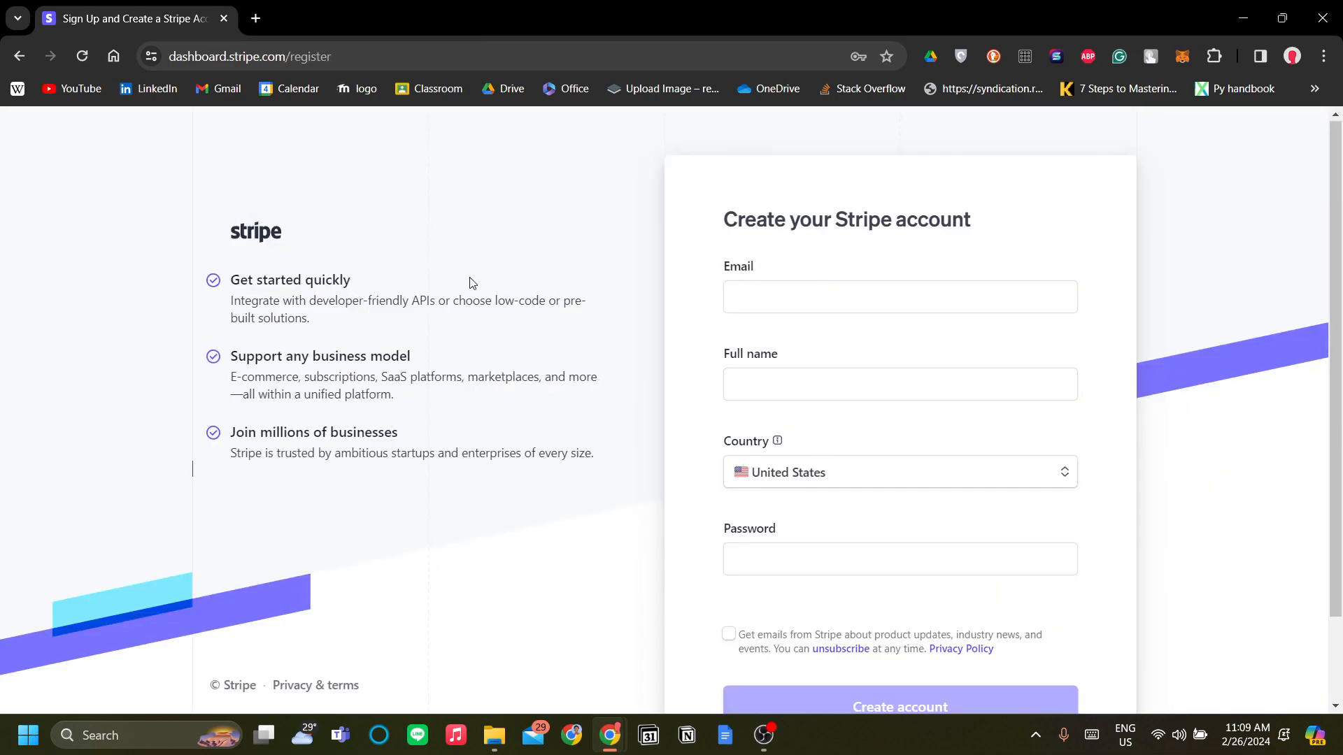
scroll(630, 382, down, 1)
scroll(632, 385, up, 1)
scroll(642, 405, down, 1)
scroll(705, 451, up, 1)
drag(310, 318, 232, 280)
click(390, 329)
drag(393, 393, 195, 363)
click(423, 403)
scroll(517, 430, down, 2)
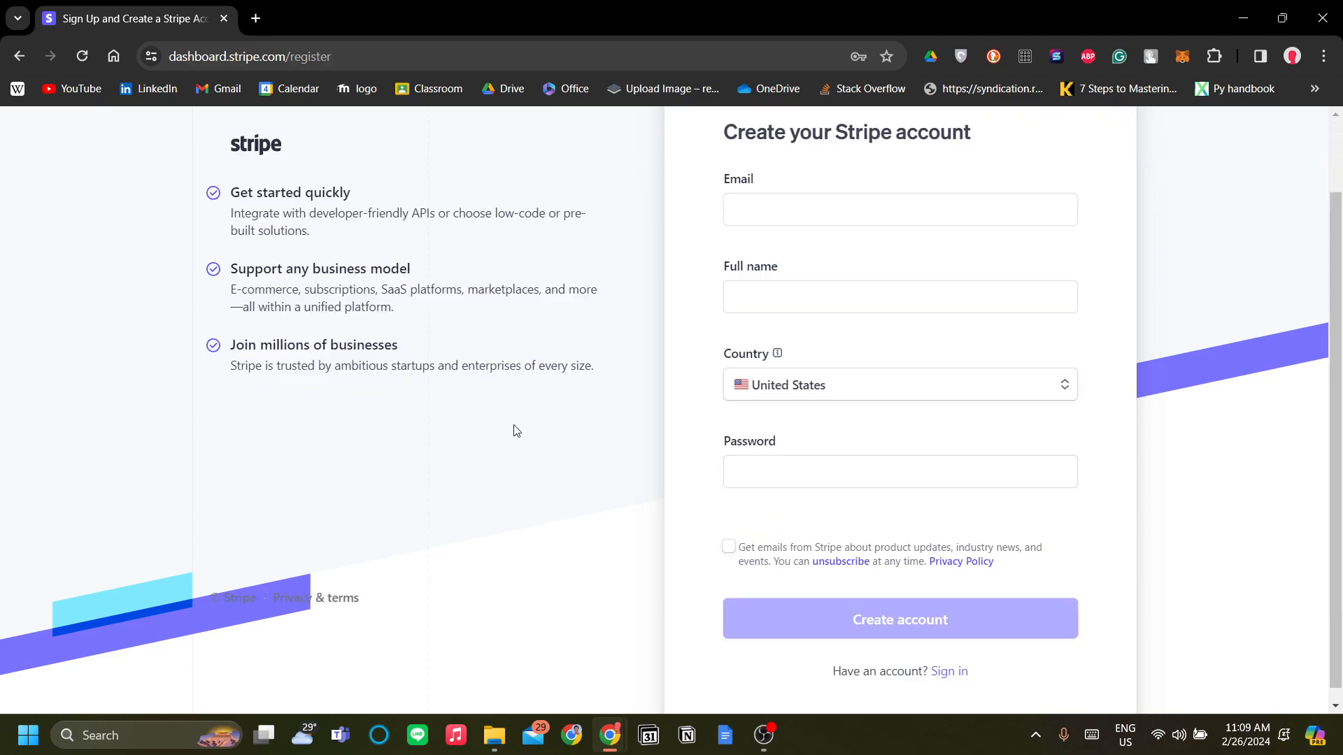
drag(628, 378, 233, 351)
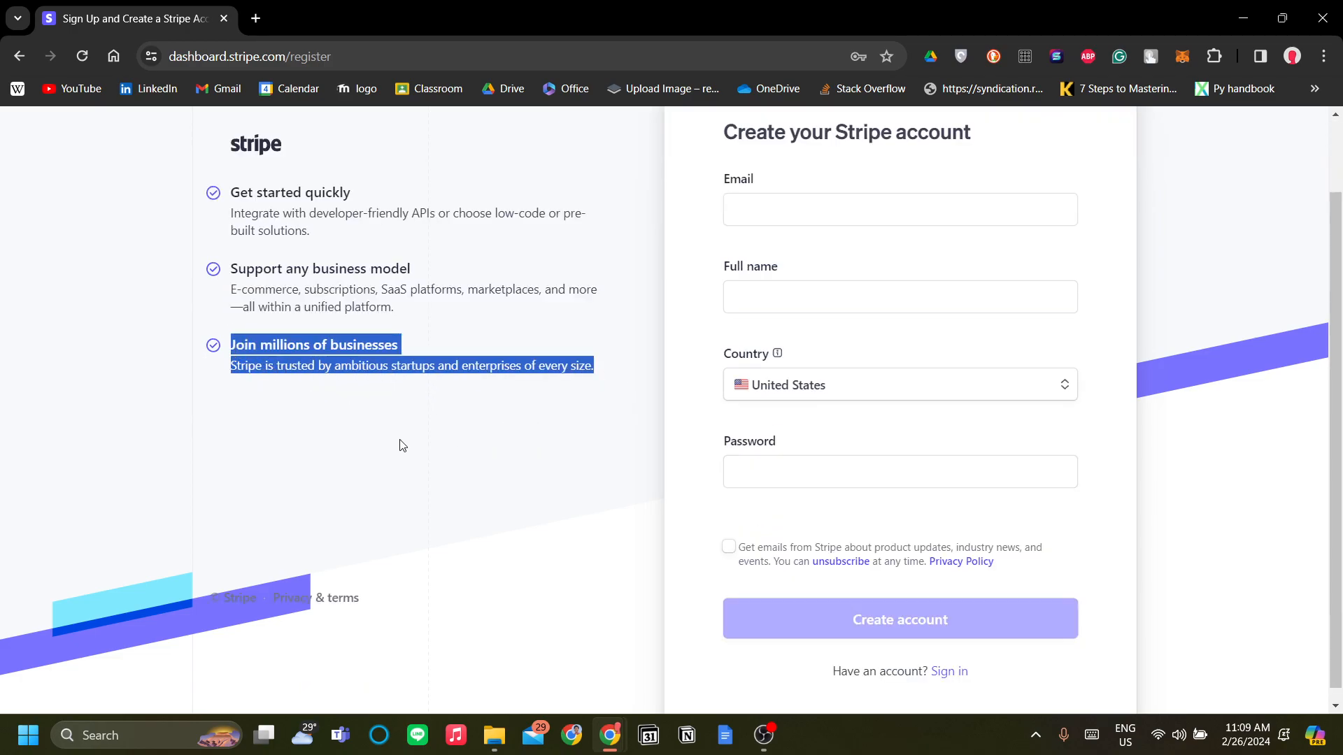
click(420, 484)
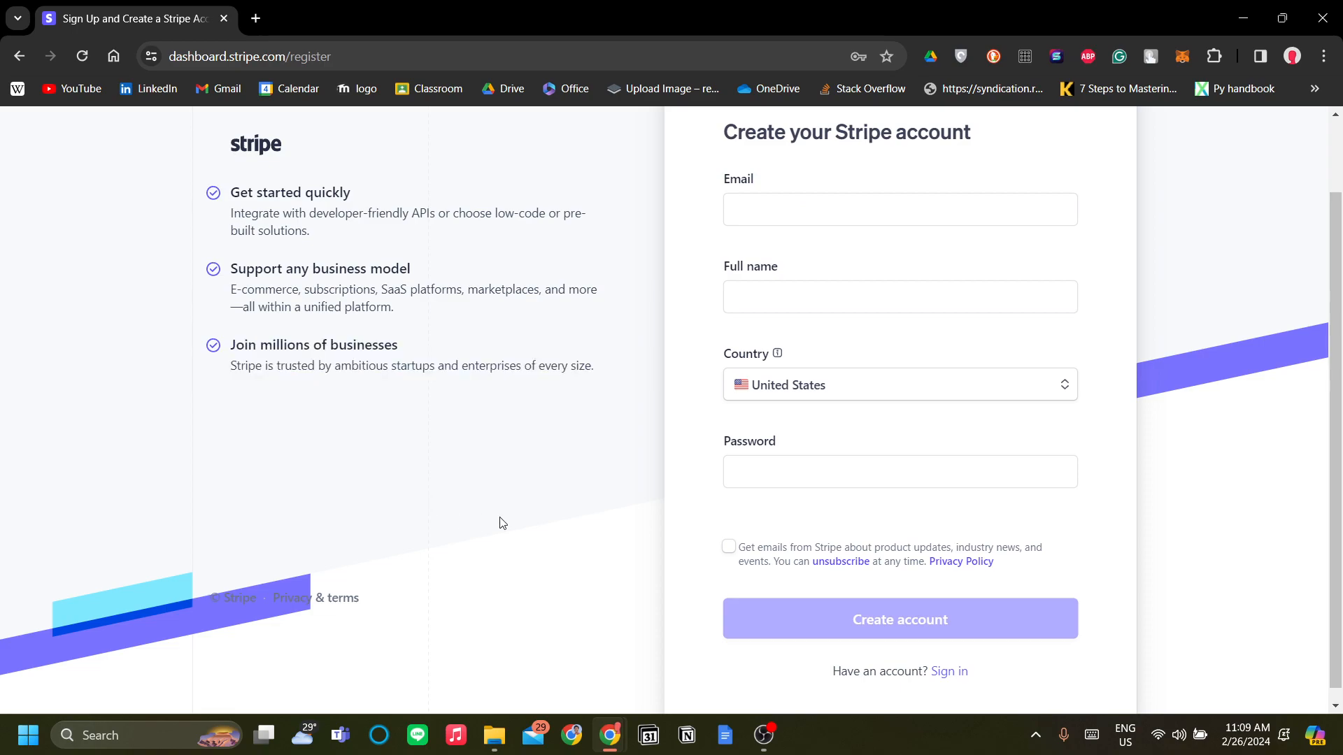
scroll(503, 523, up, 2)
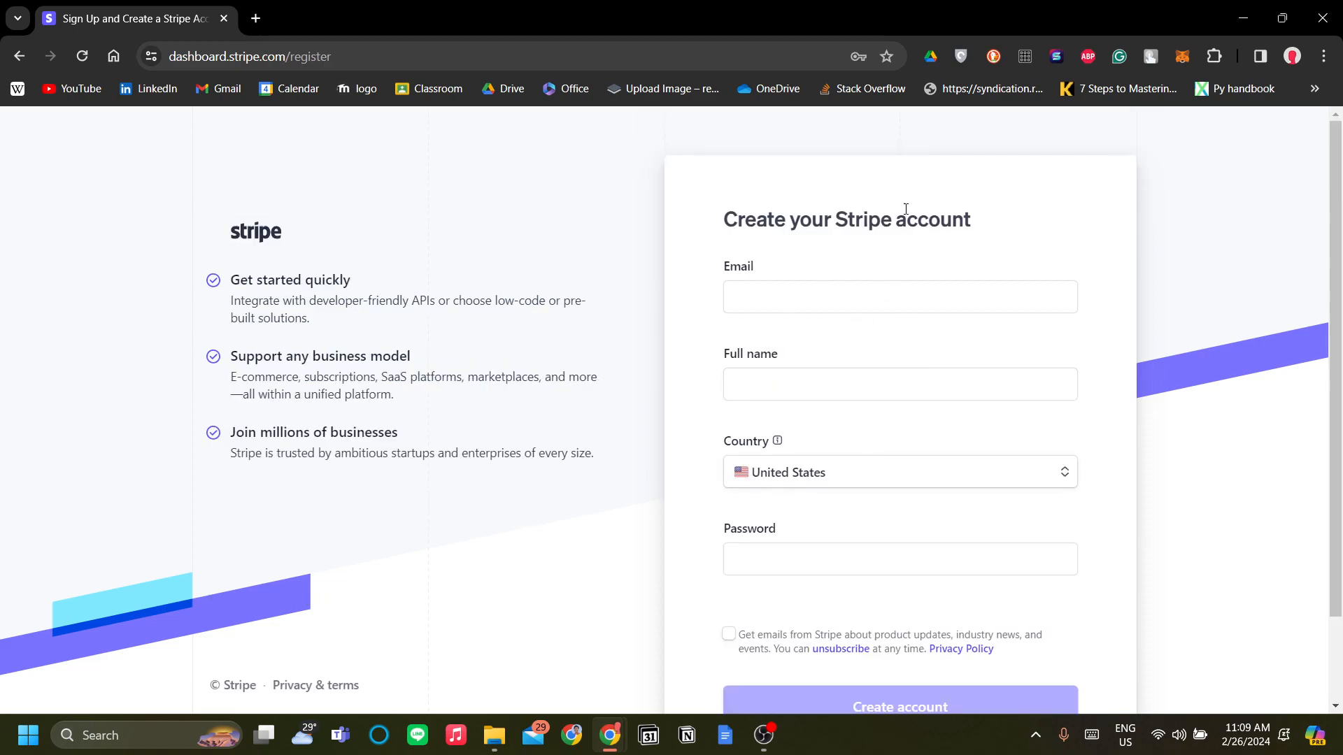
Step: Opt in to Stripe's emails about product updates, industry news and events on the sign-up form
click(1084, 339)
scroll(920, 474, down, 2)
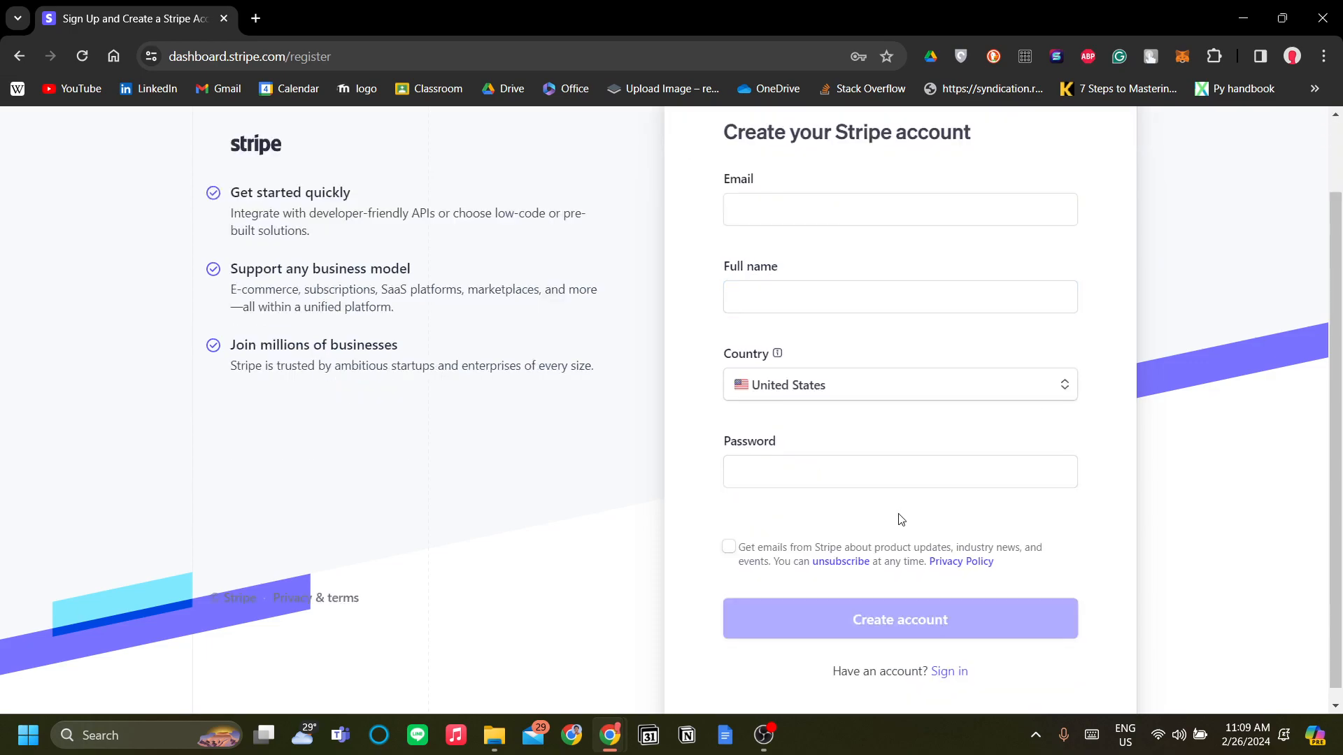
click(728, 534)
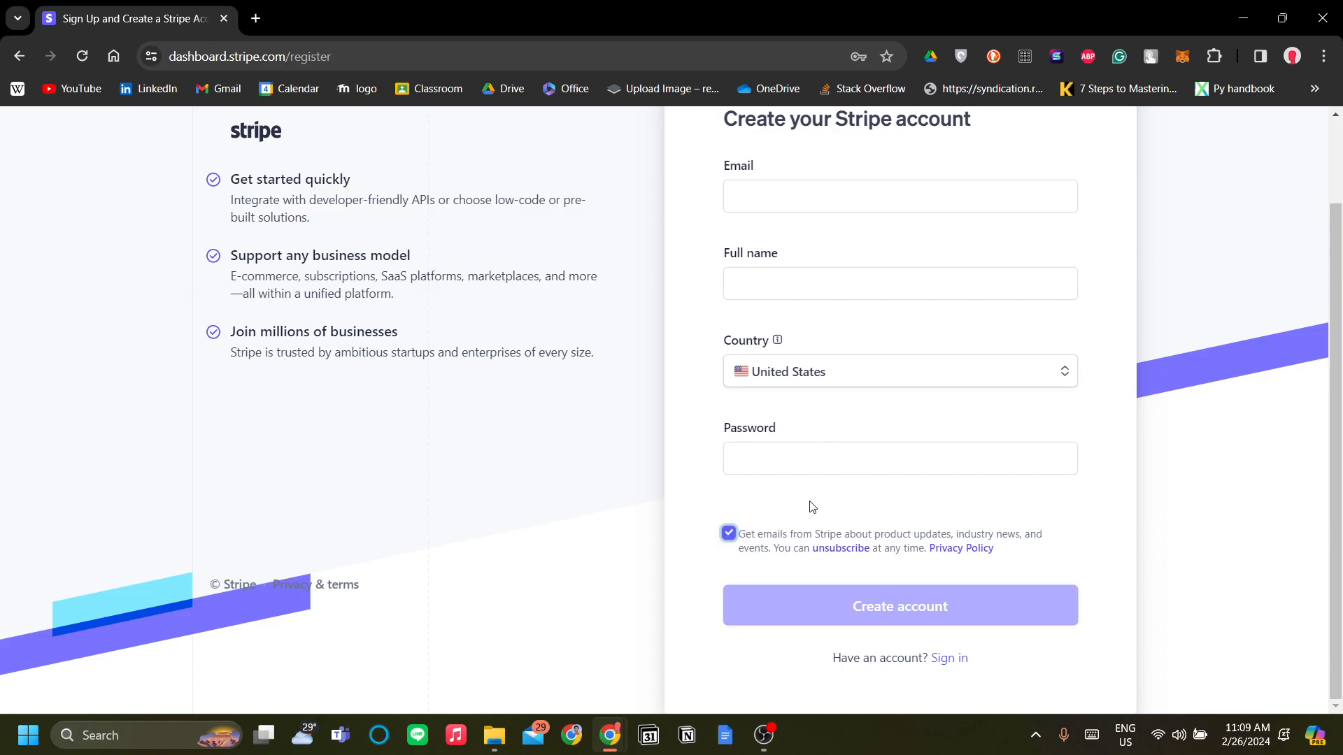
scroll(811, 509, up, 2)
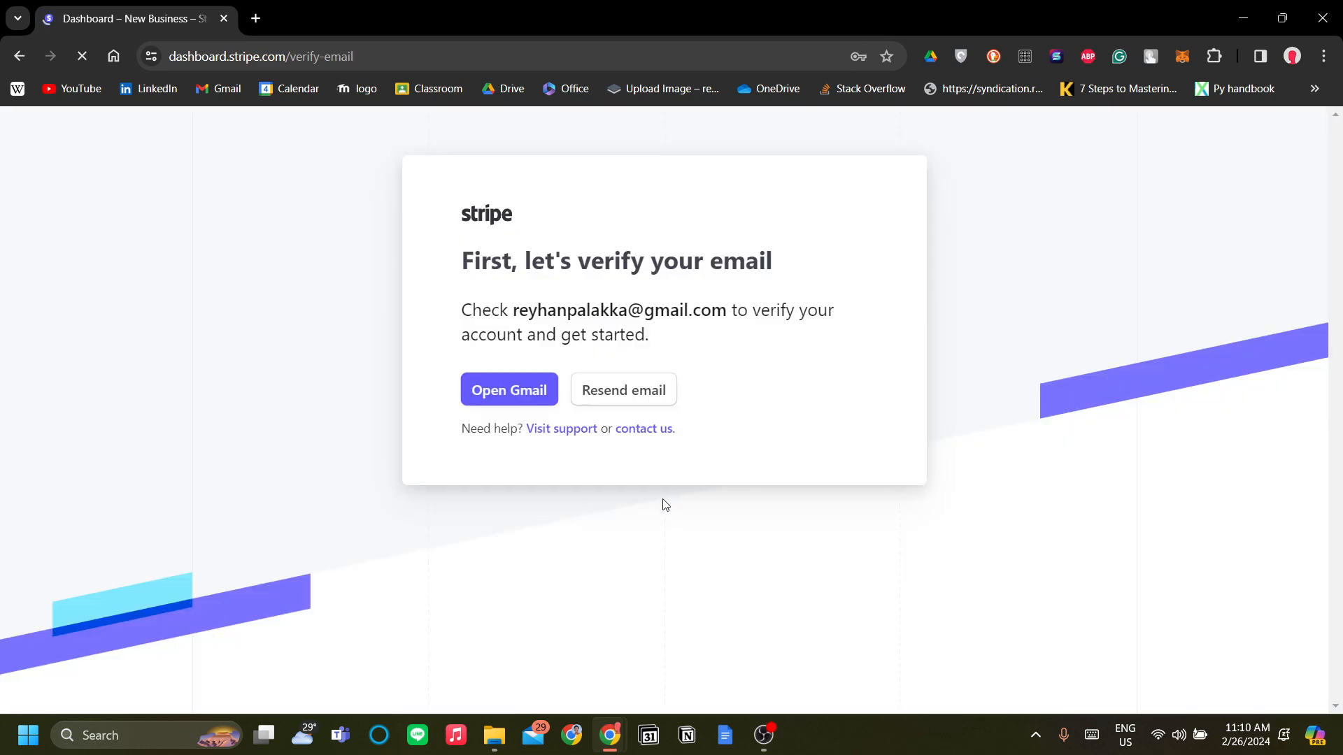
Step: Open Gmail from the email verification page
click(805, 331)
click(543, 405)
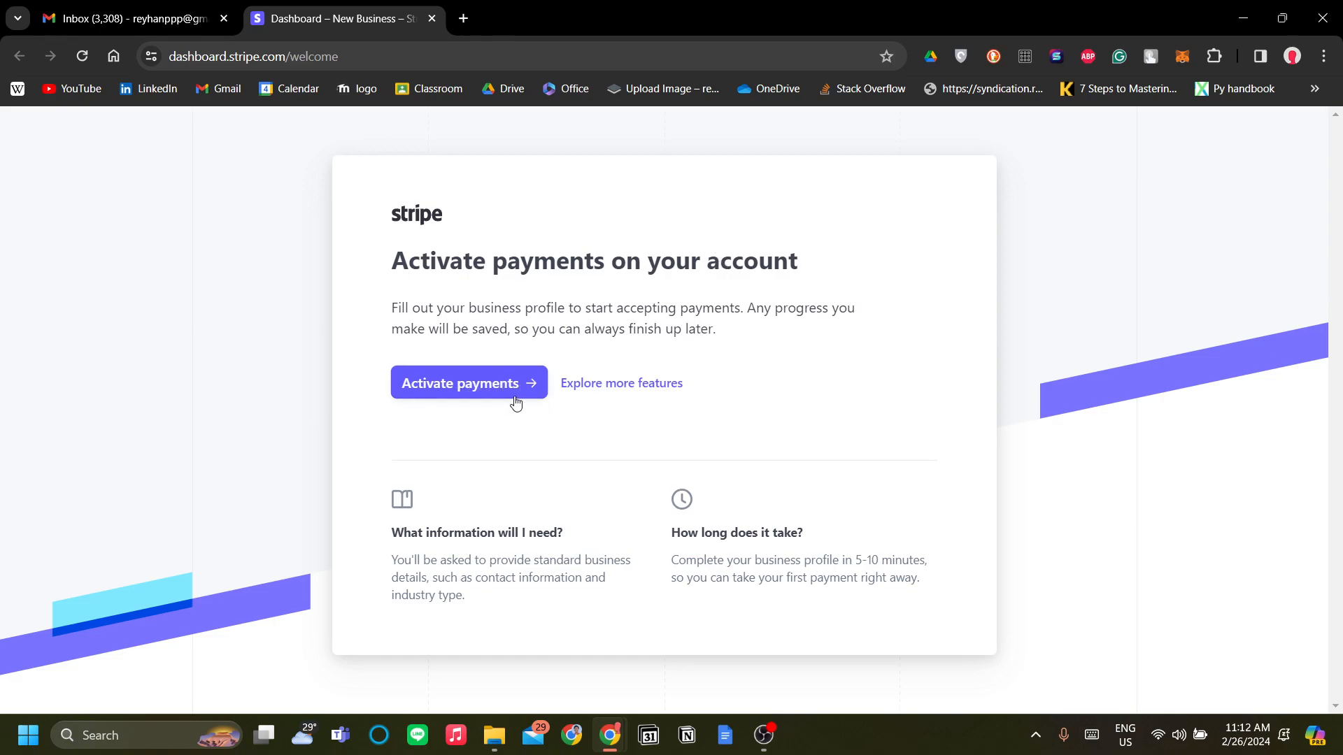
Step: Open the Explore more features page in a separate browser tab and look over what it offers to do
right_click(639, 385)
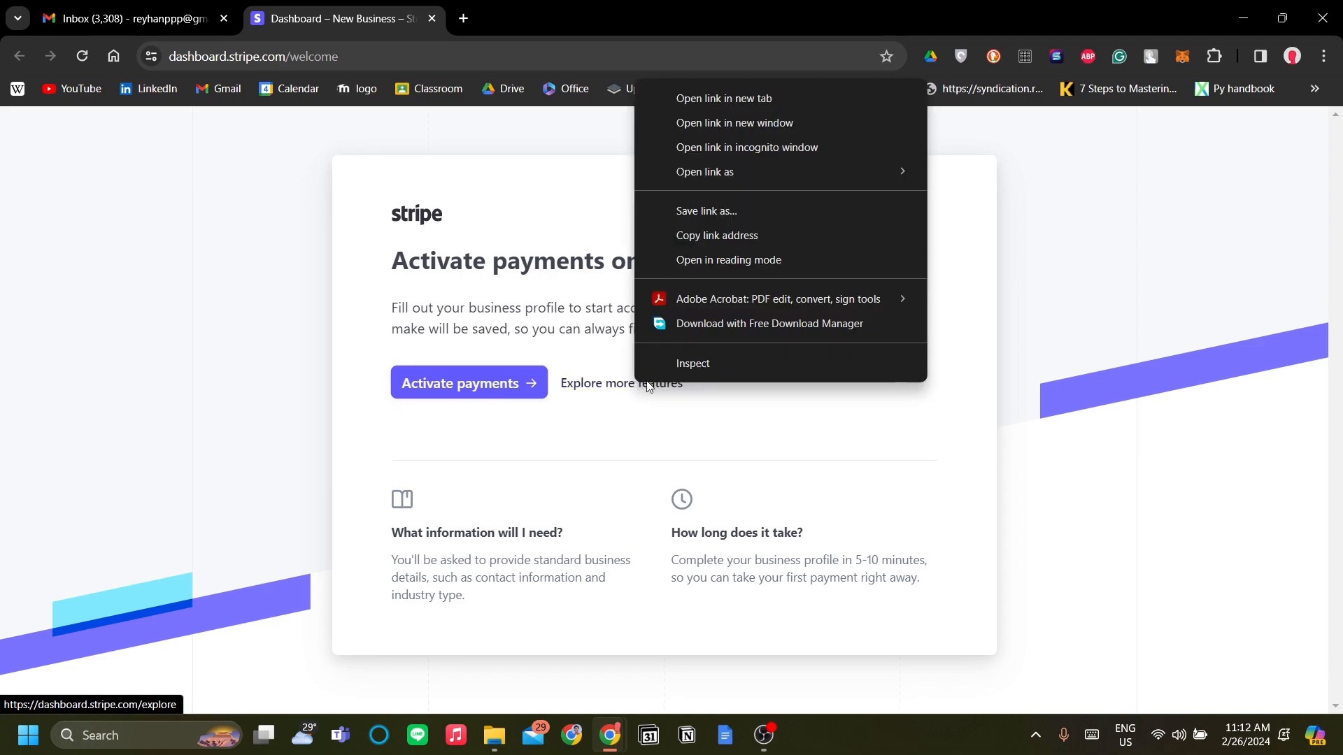
click(744, 99)
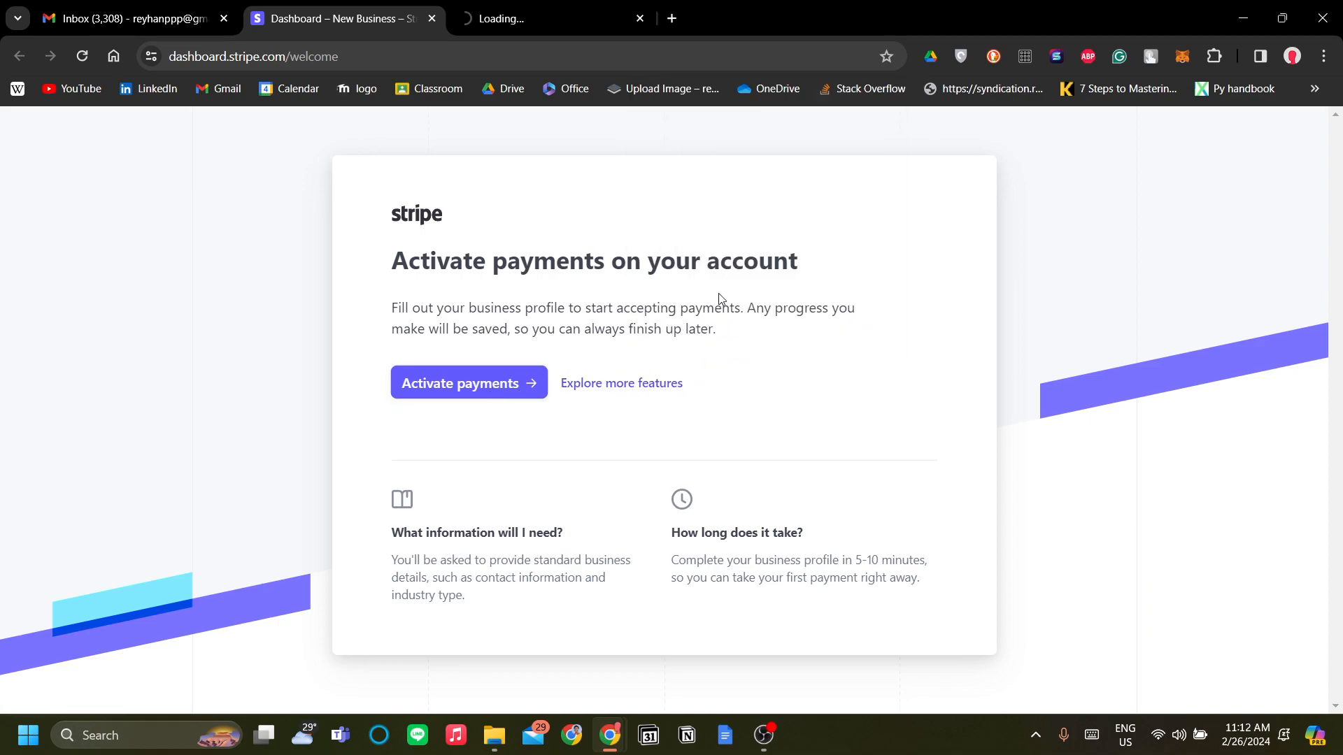
click(551, 14)
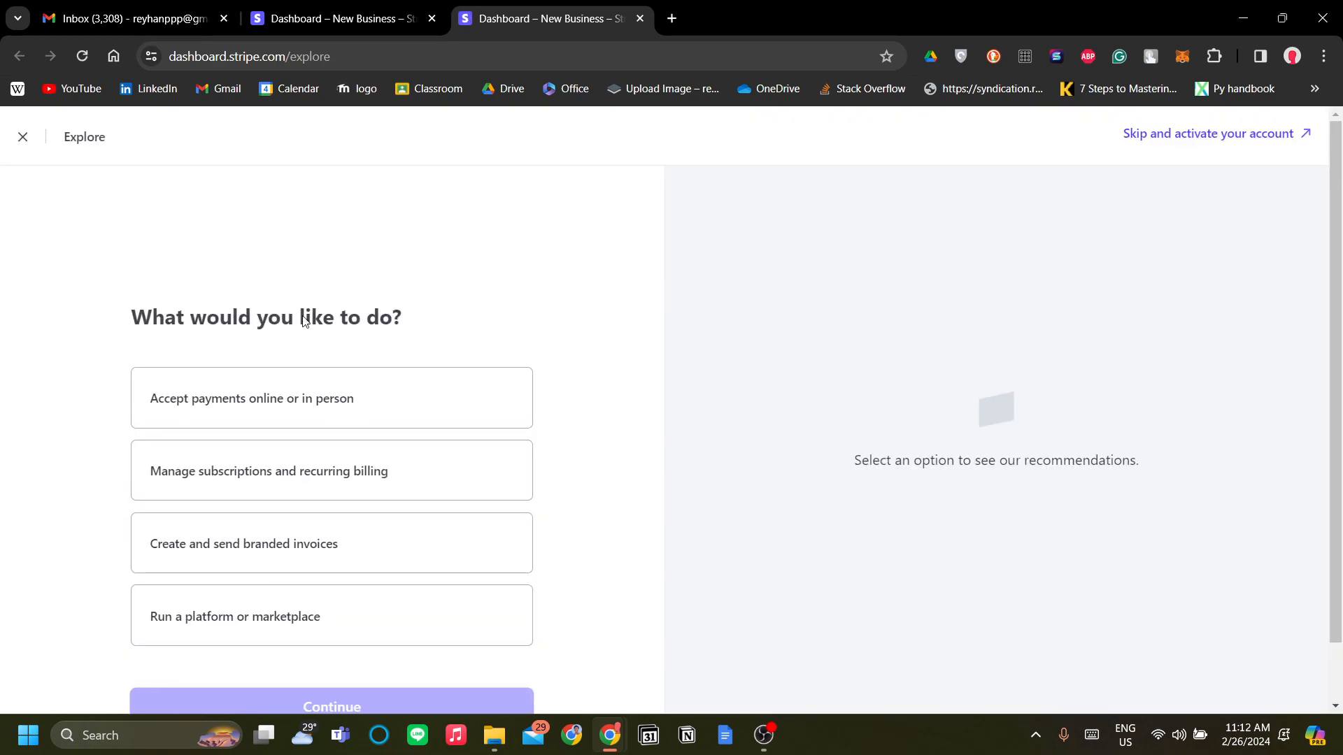
scroll(363, 280, down, 1)
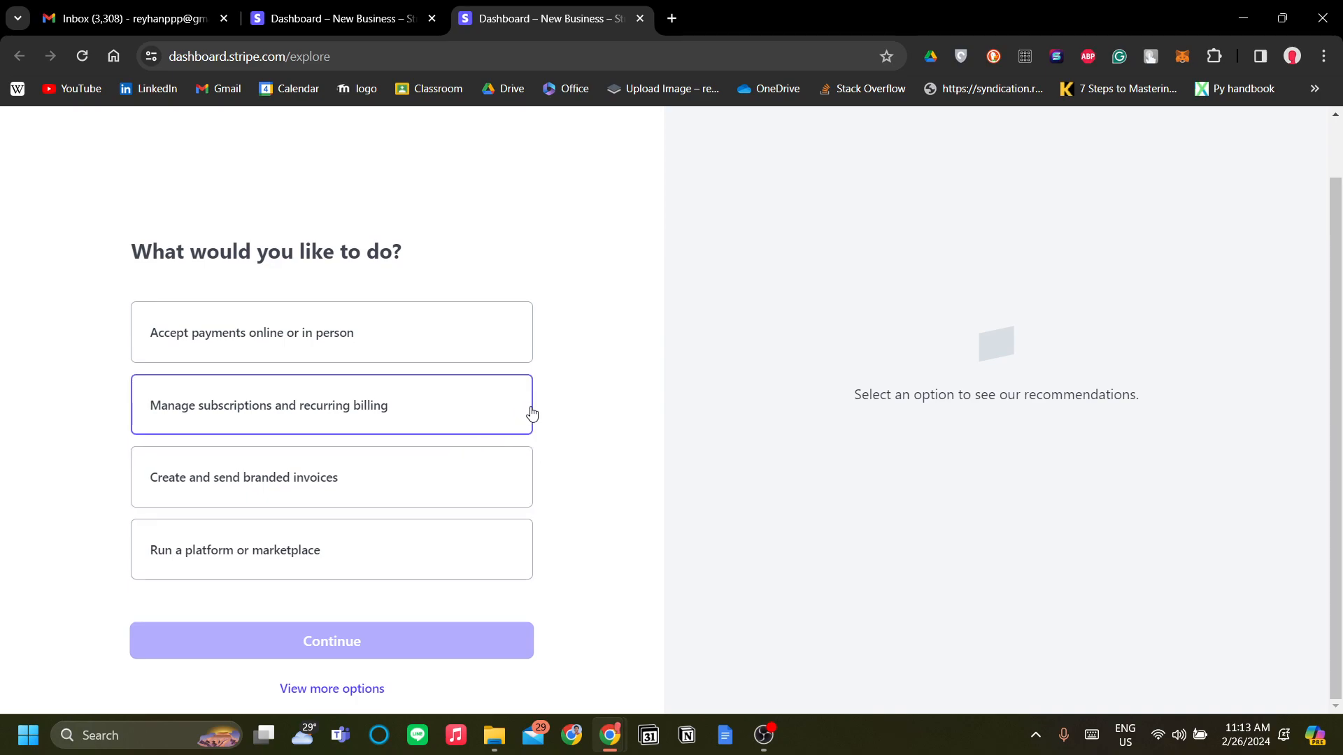
Step: Start activating payments and submit United Kingdom as the business location with Individual / Sole Trader as the business type
click(367, 7)
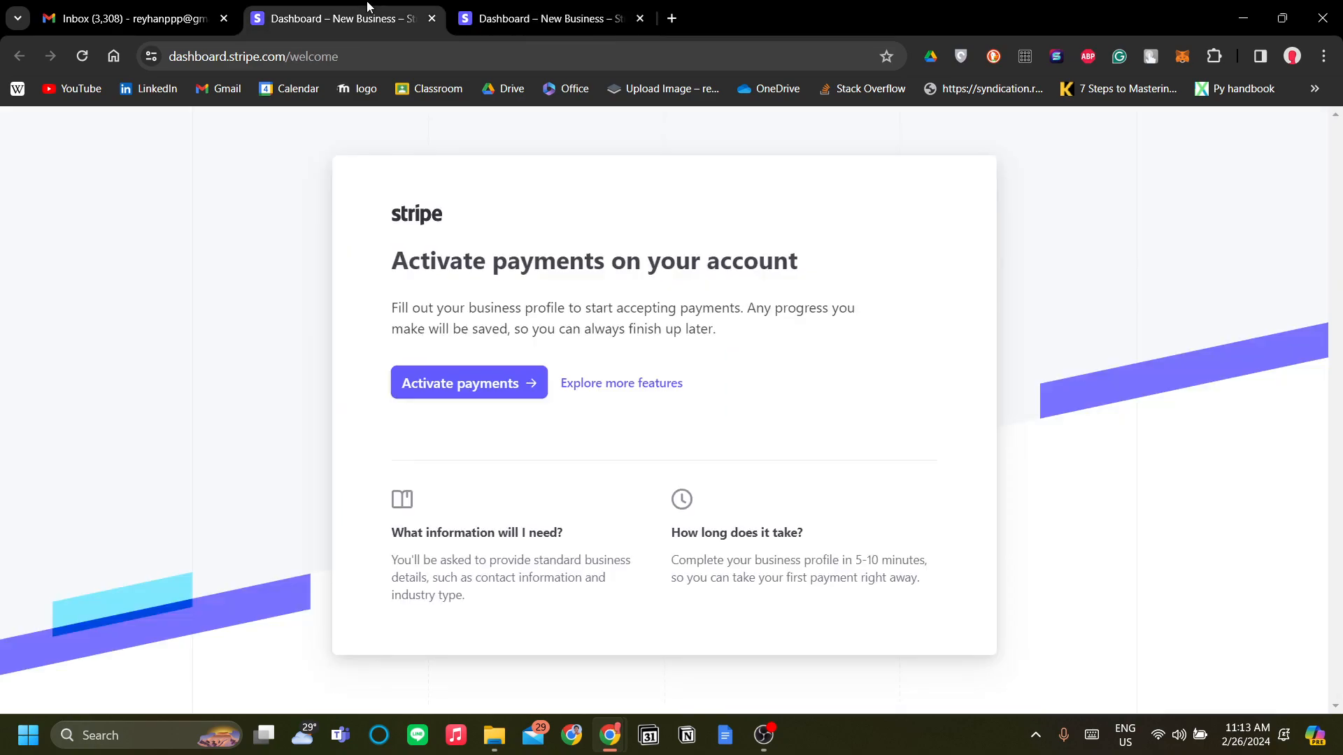
click(507, 396)
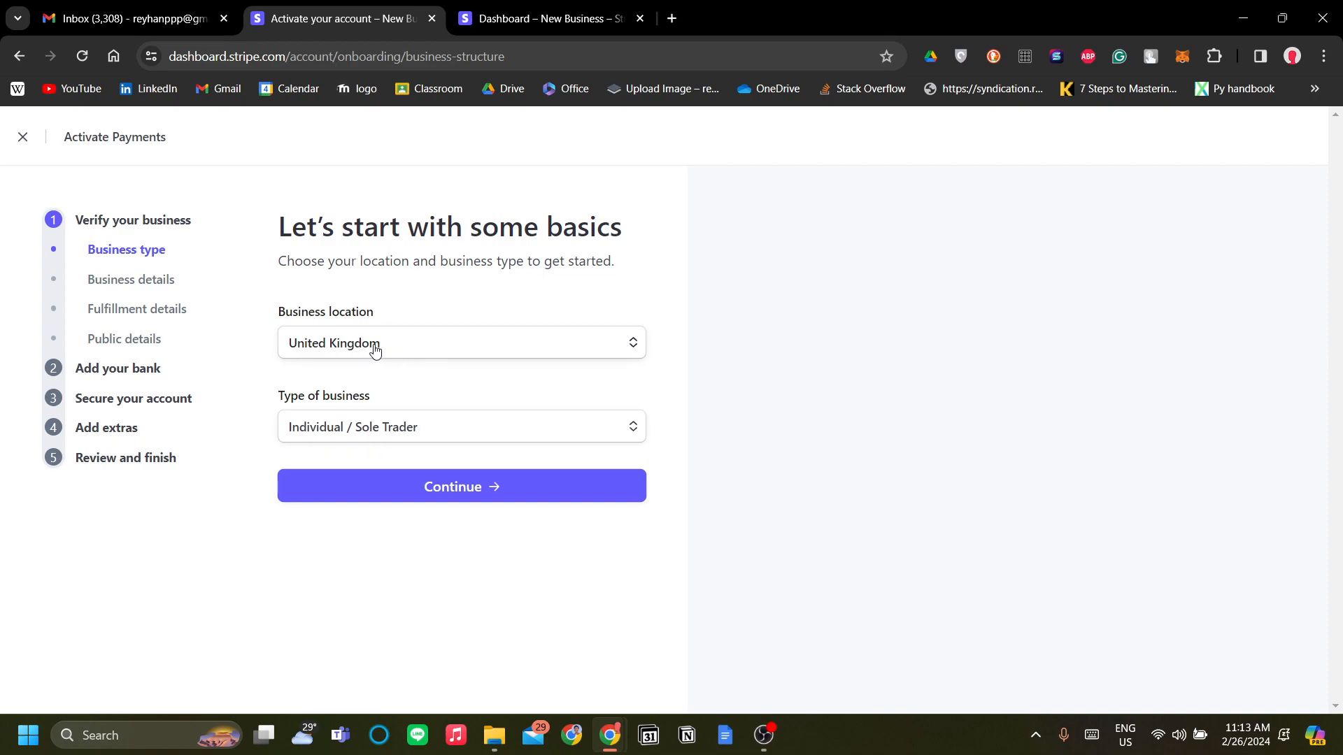
click(523, 362)
click(560, 350)
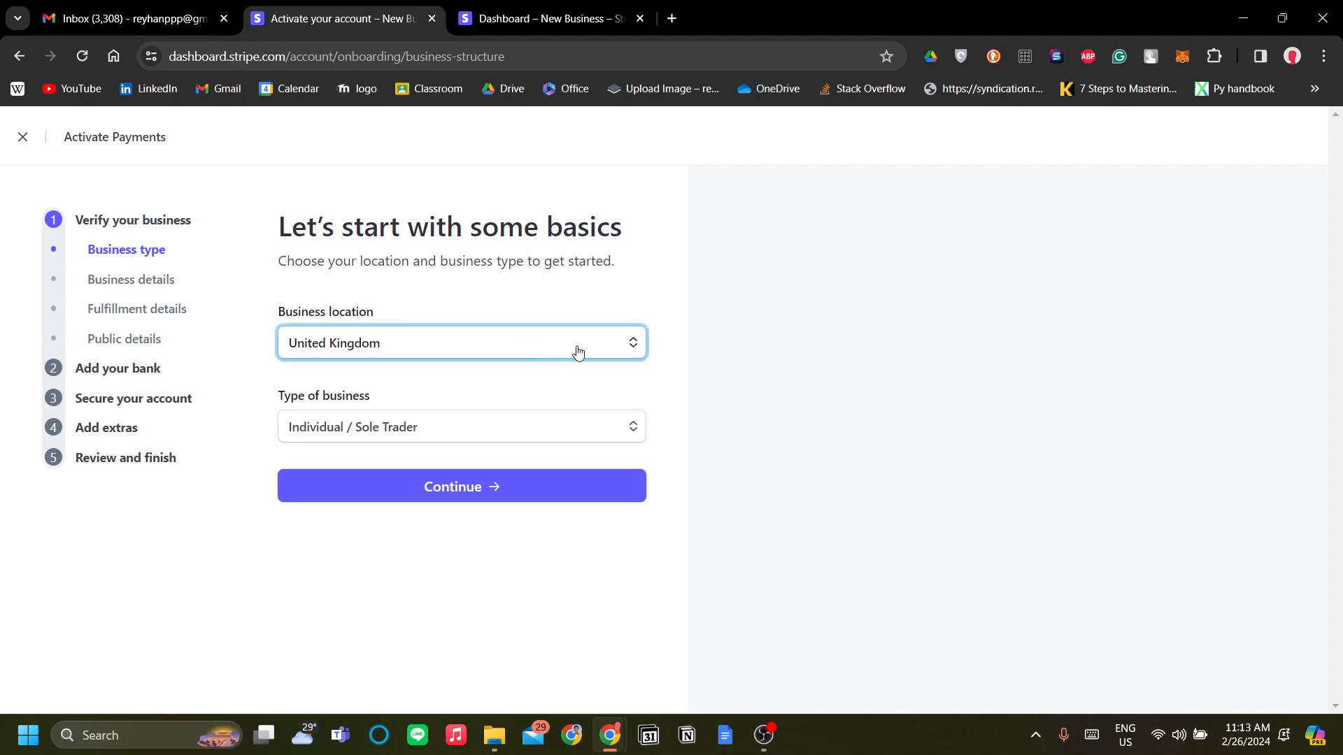
click(549, 435)
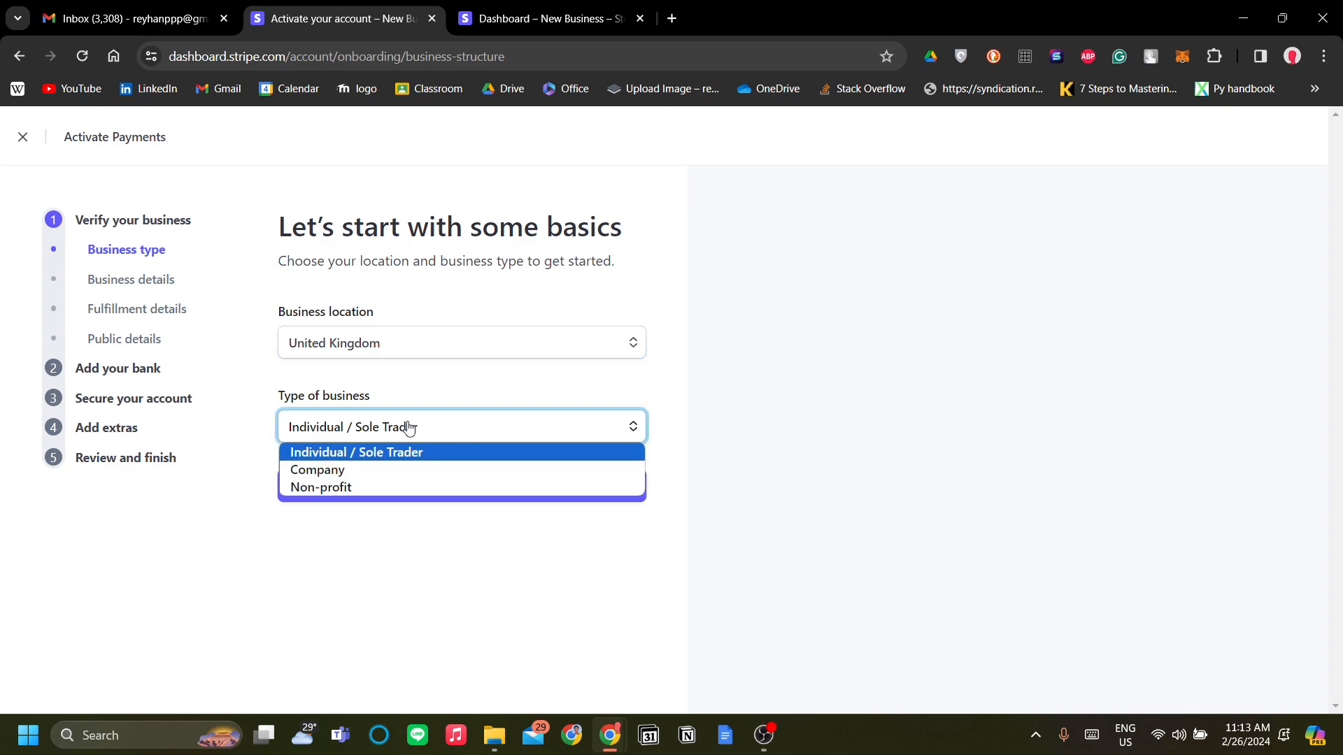
click(368, 454)
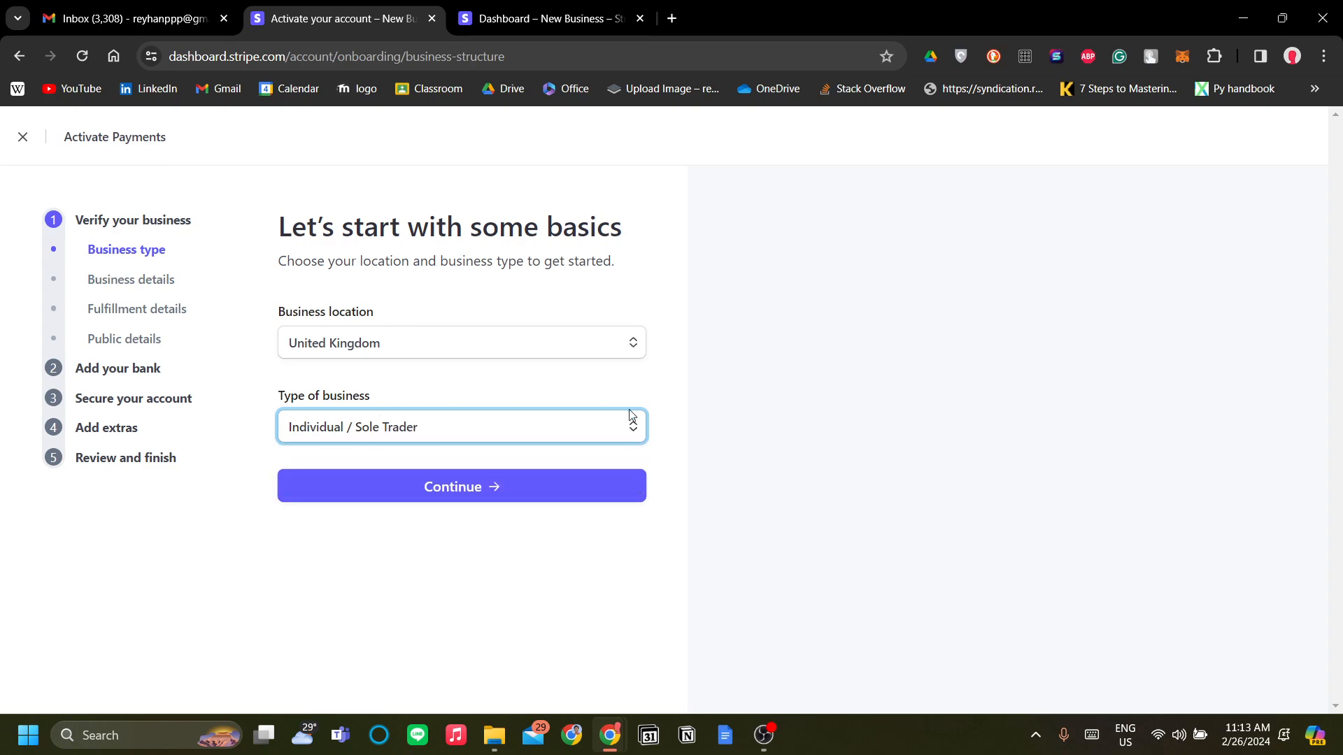
click(463, 493)
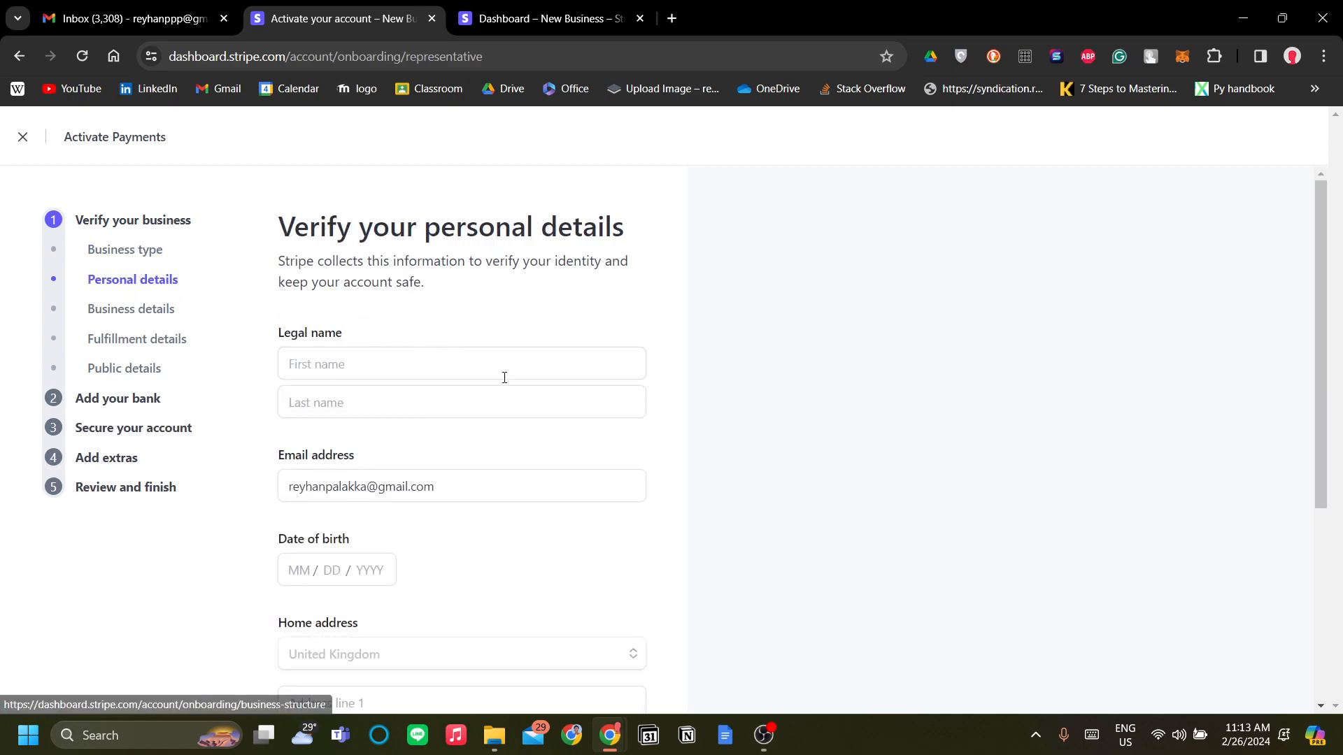
Step: Look through the personal details form and move on to the Business details section without filling it in
scroll(560, 364, down, 1)
scroll(602, 357, down, 3)
scroll(490, 293, up, 3)
scroll(540, 422, down, 2)
scroll(531, 430, down, 1)
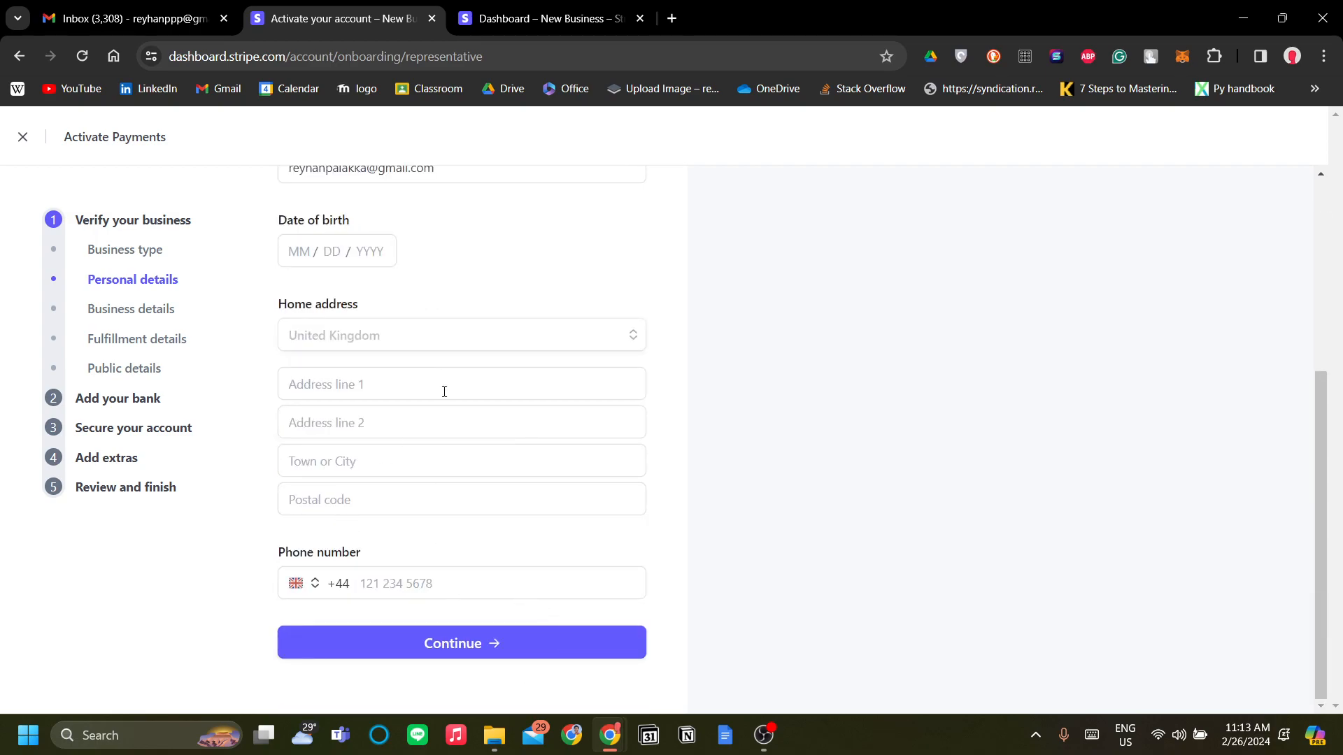
click(133, 310)
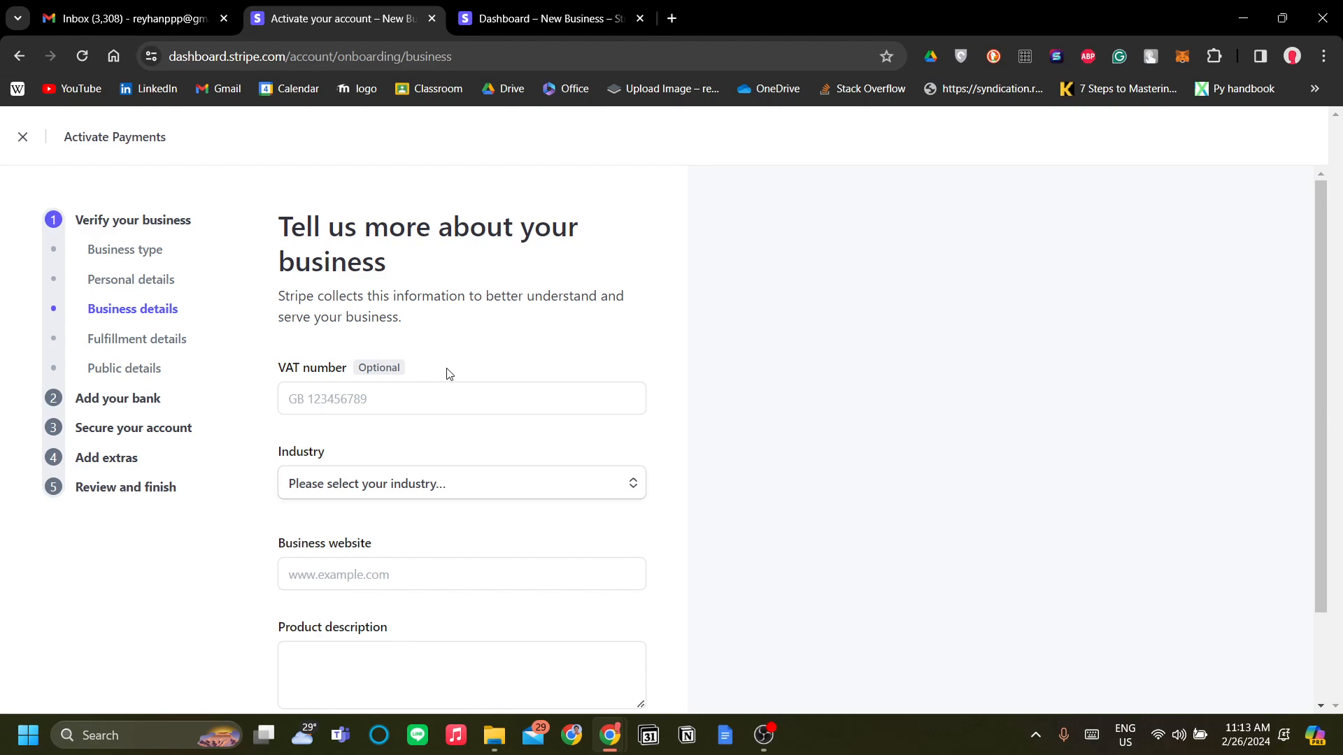
Step: Set the industry to Auto parts and accessories in the business details by searching for "auto", leaving the VAT number blank
click(429, 411)
click(703, 423)
mouse_move(633, 437)
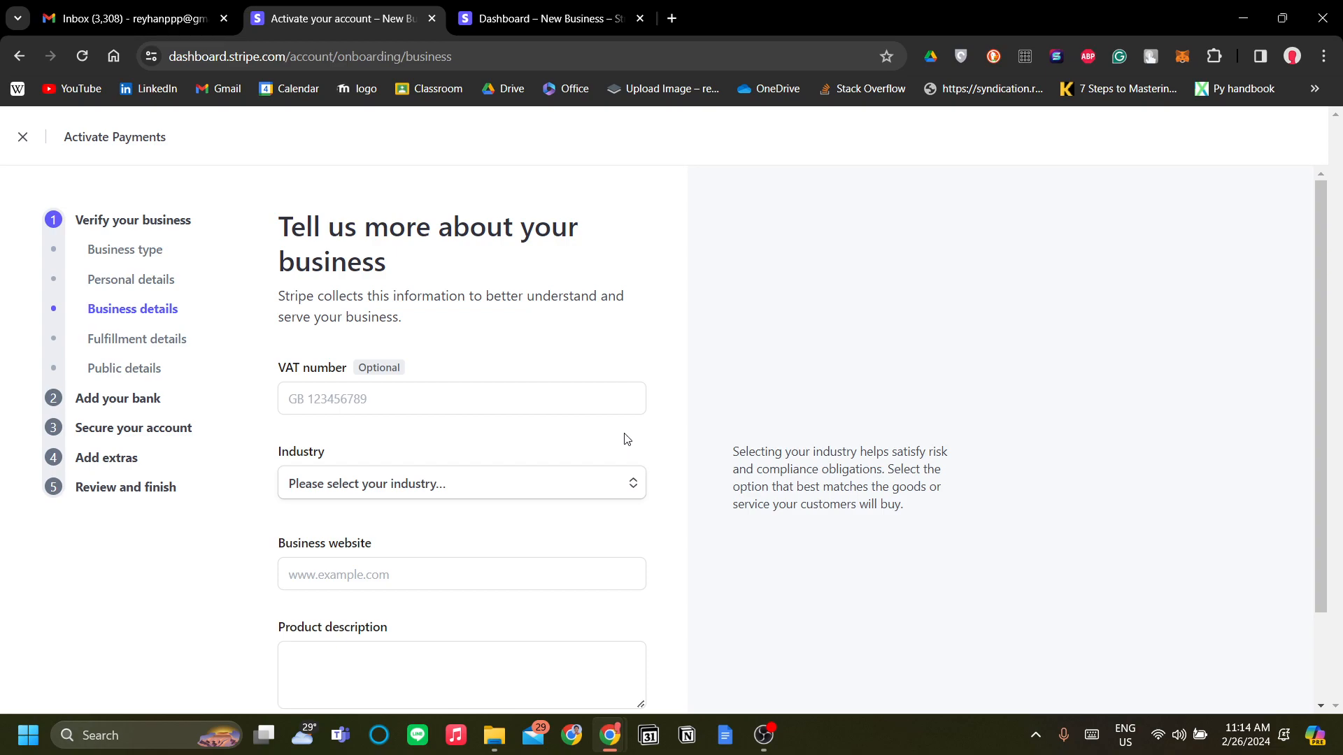
scroll(637, 434, down, 2)
click(572, 377)
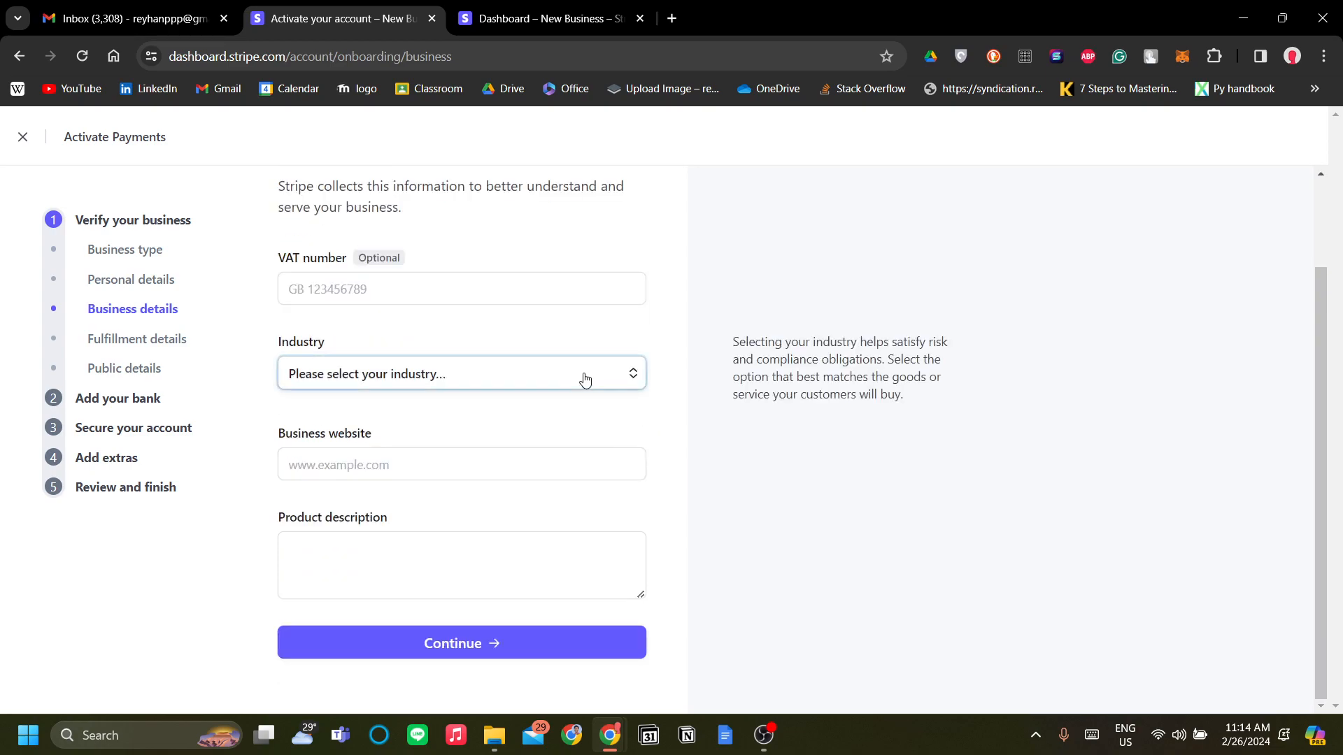
scroll(599, 474, down, 3)
scroll(600, 478, up, 3)
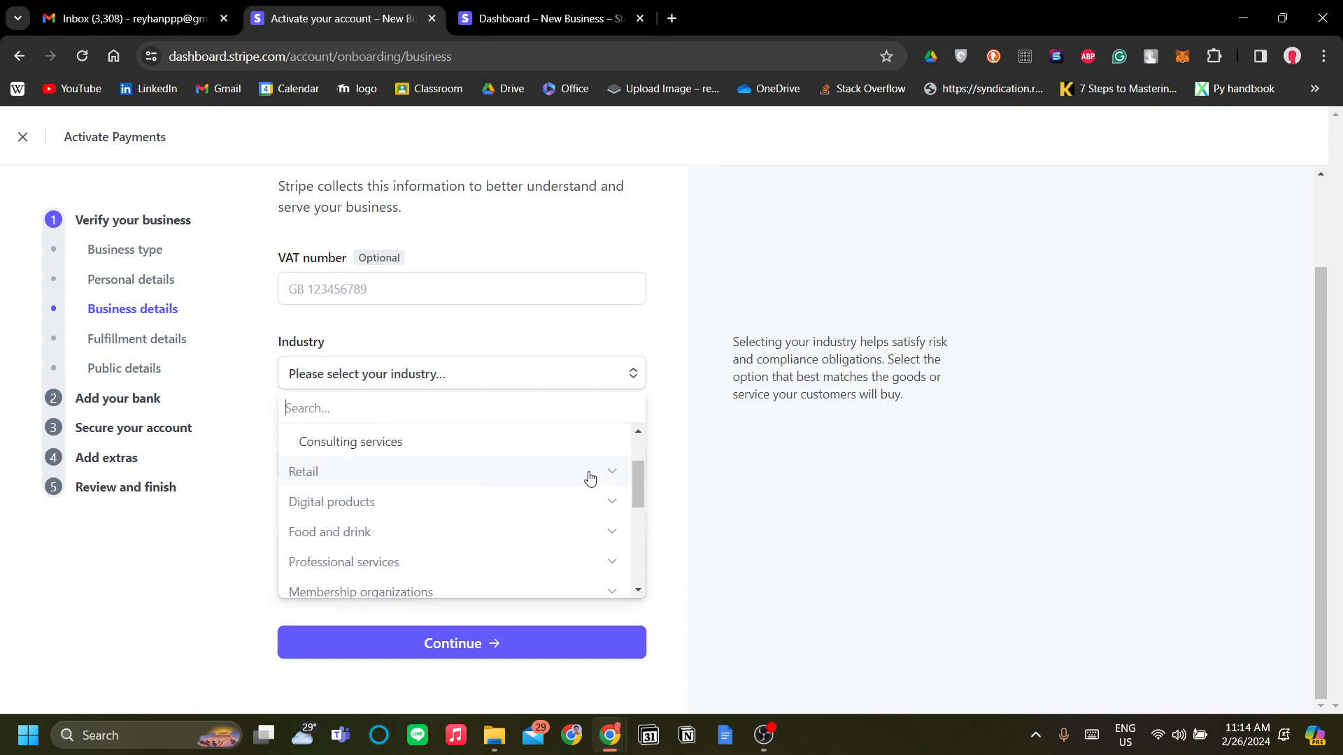
text(auto)
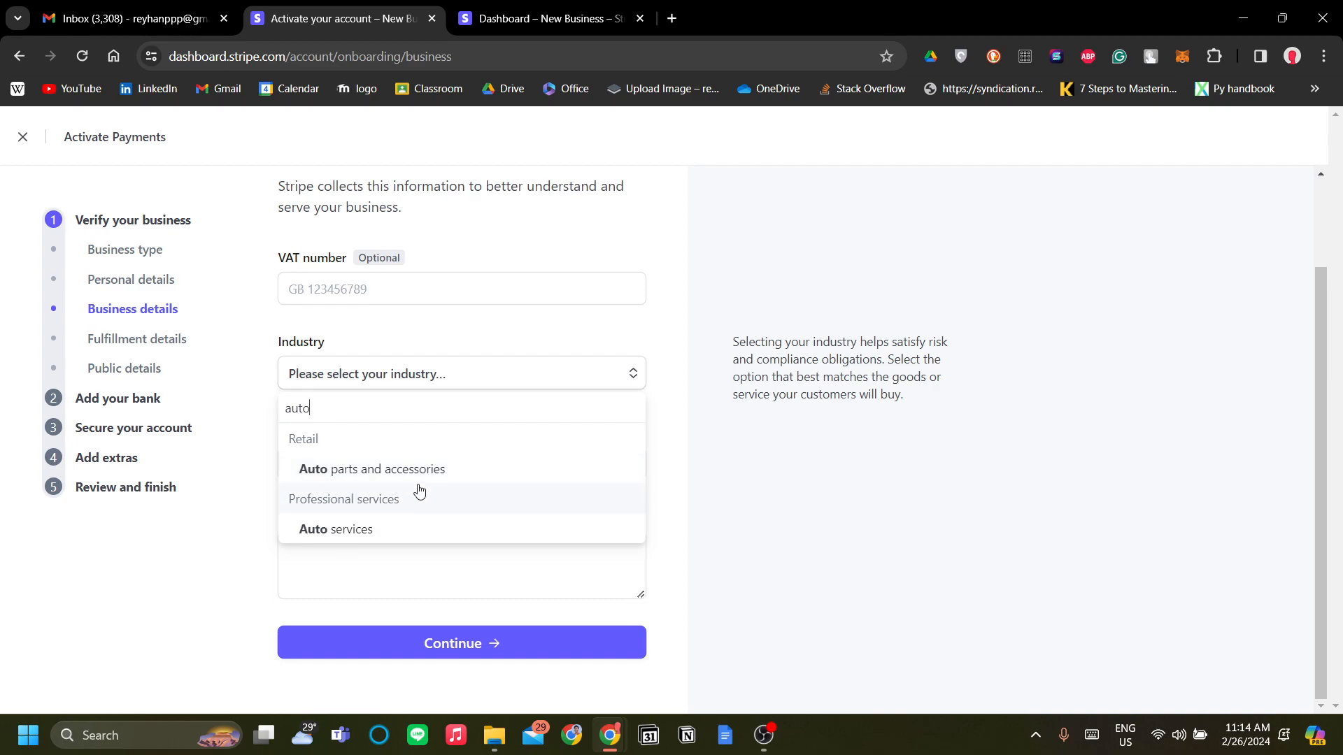
click(457, 472)
Step: Look at the guidance for the business website and product description, and go on to Fulfillment details without filling them in
click(552, 465)
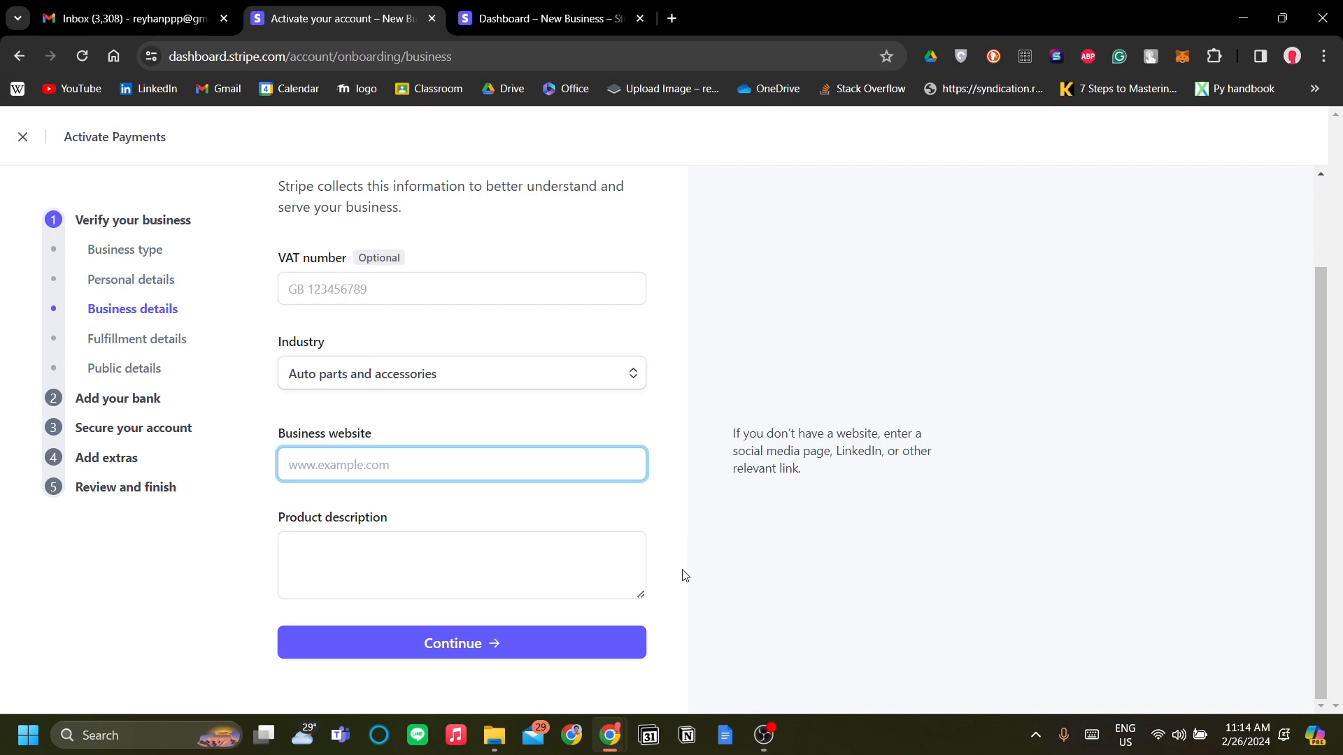
click(638, 551)
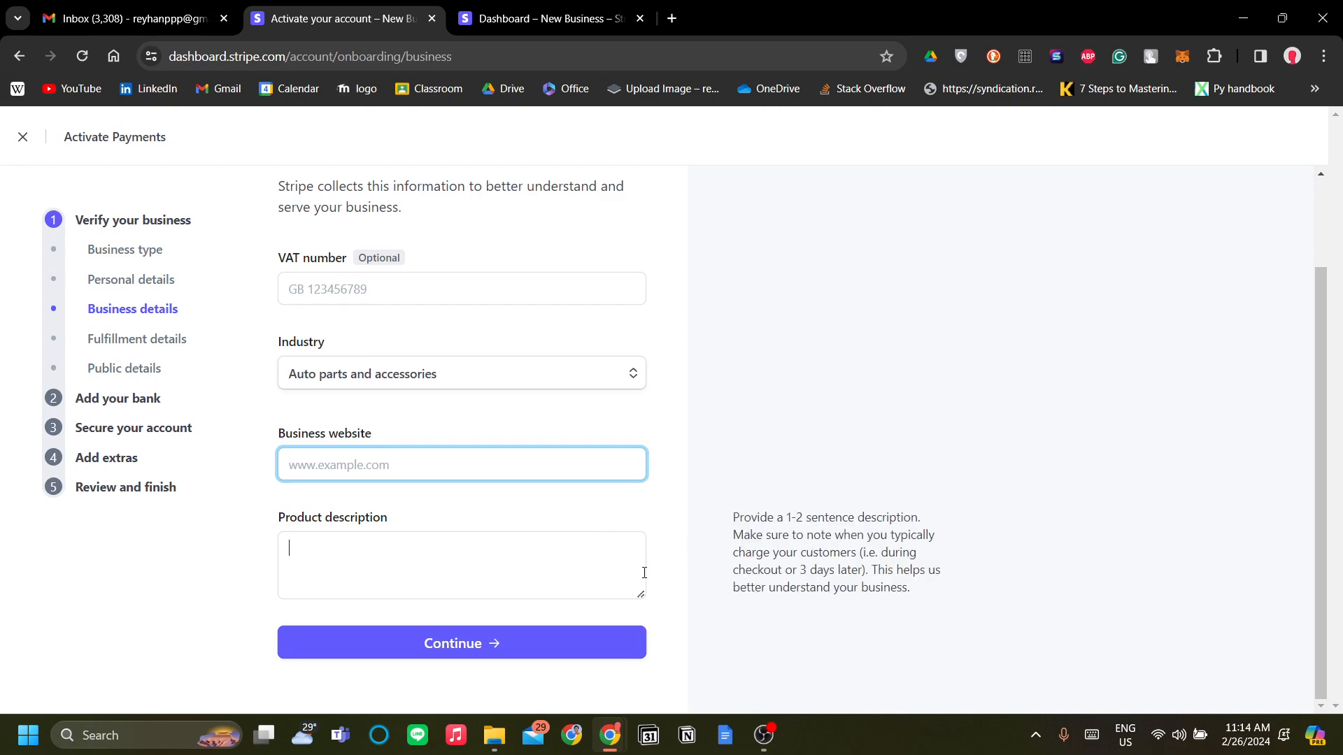
click(190, 342)
click(828, 389)
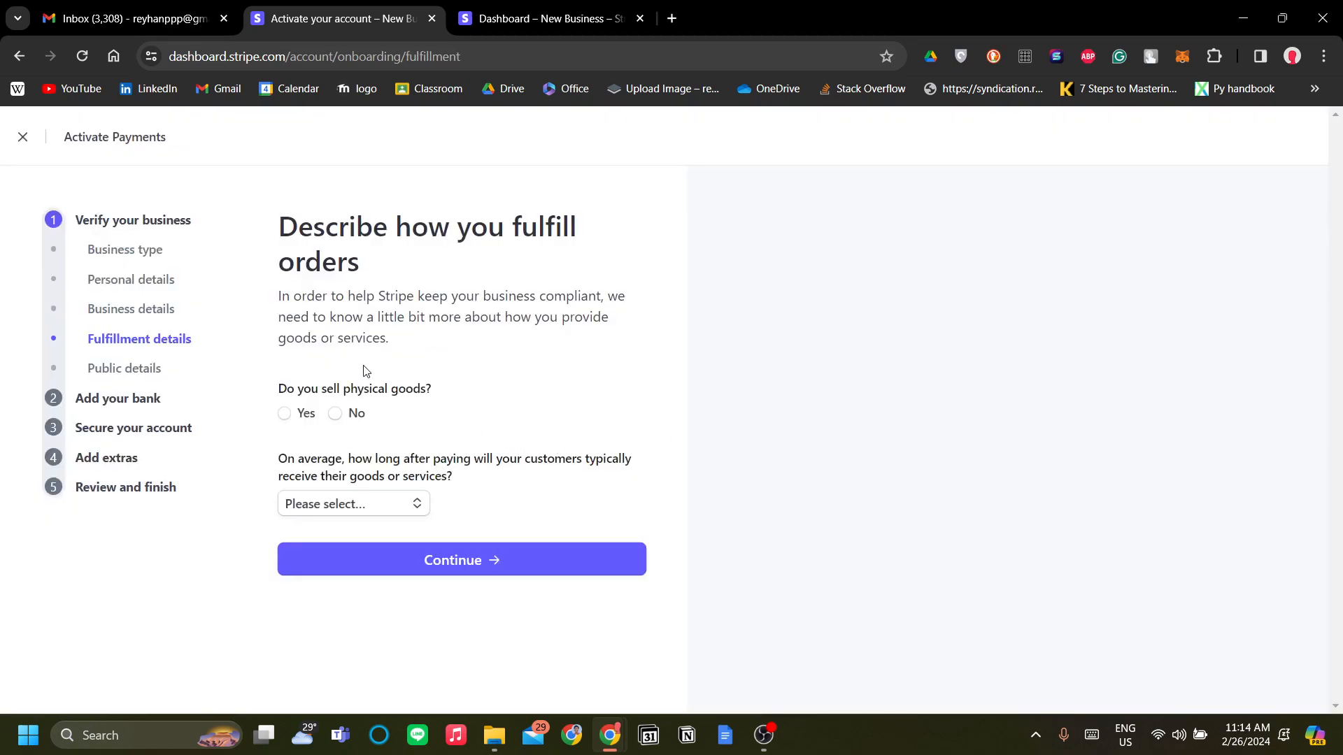
Step: Submit the fulfillment details: physical goods Yes, product shipped yourself Yes, and customers receiving their goods Within 2 weeks
drag(287, 227, 360, 265)
click(424, 295)
click(498, 387)
mouse_move(577, 453)
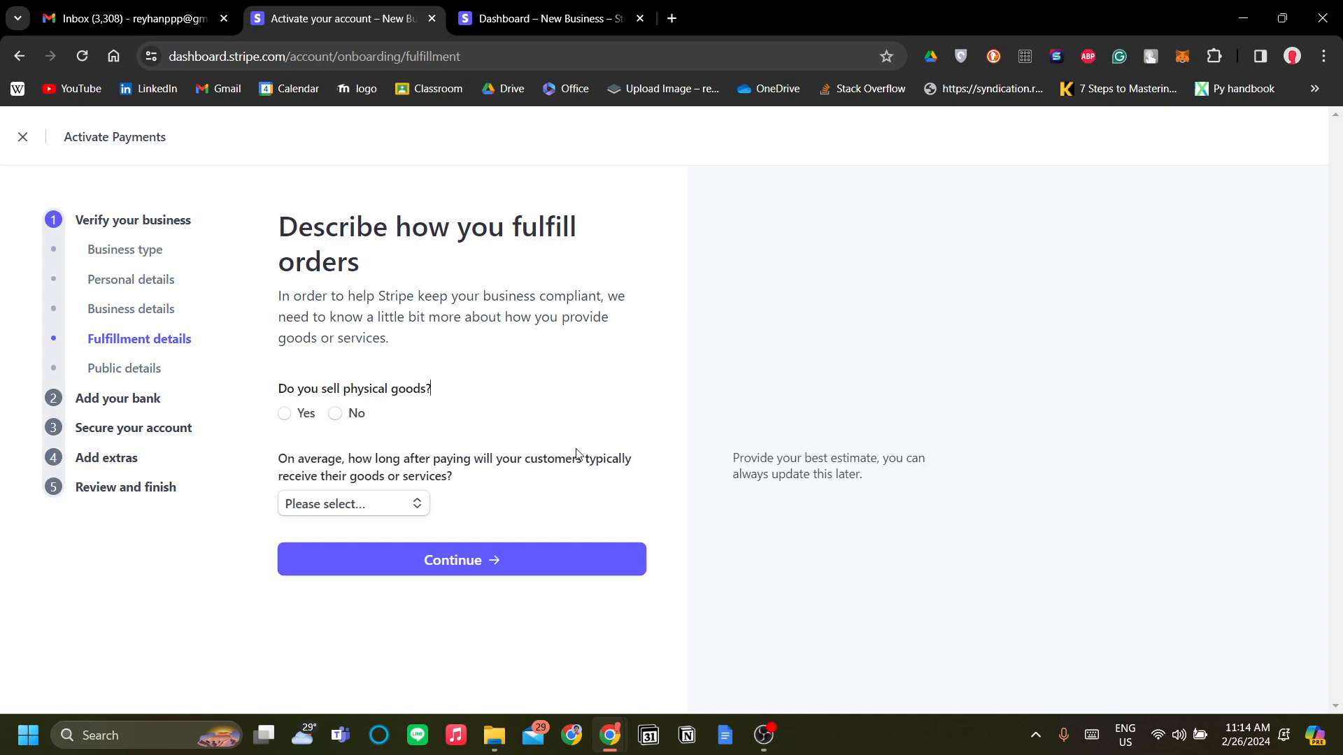
click(296, 417)
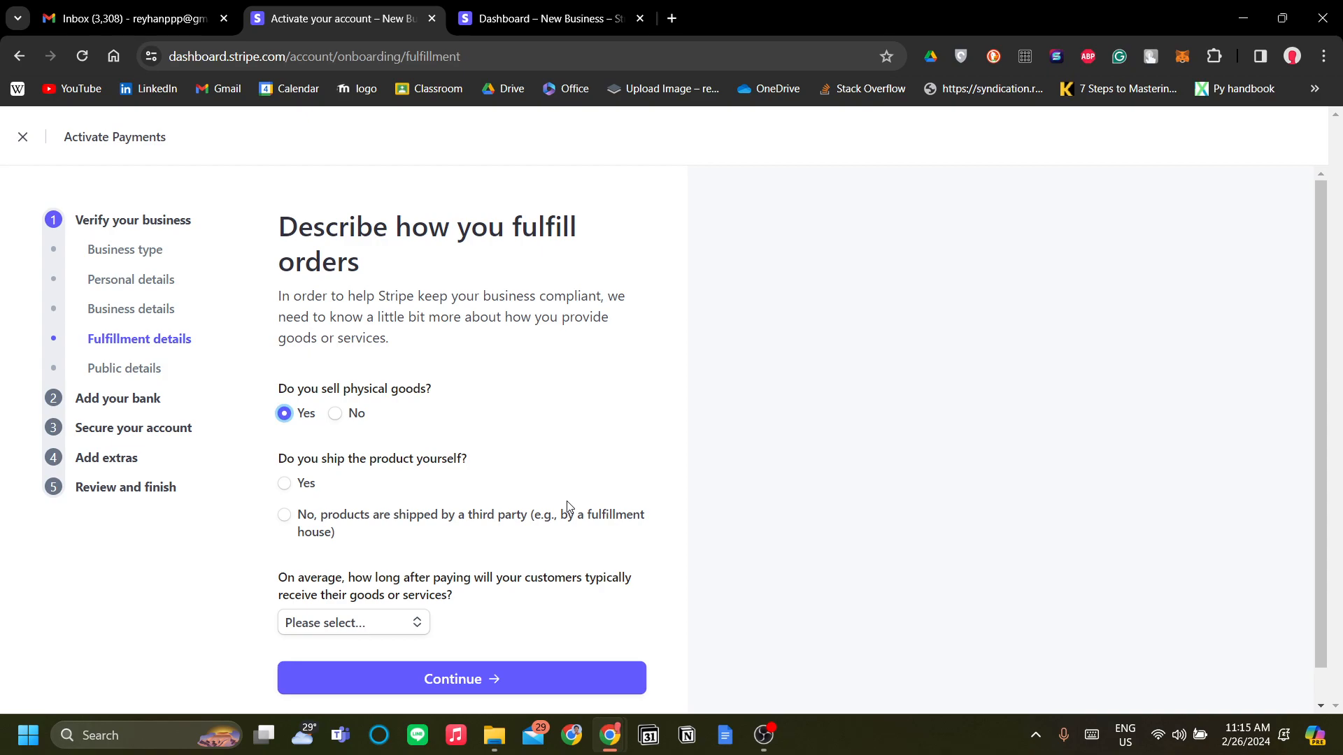
scroll(510, 479, down, 1)
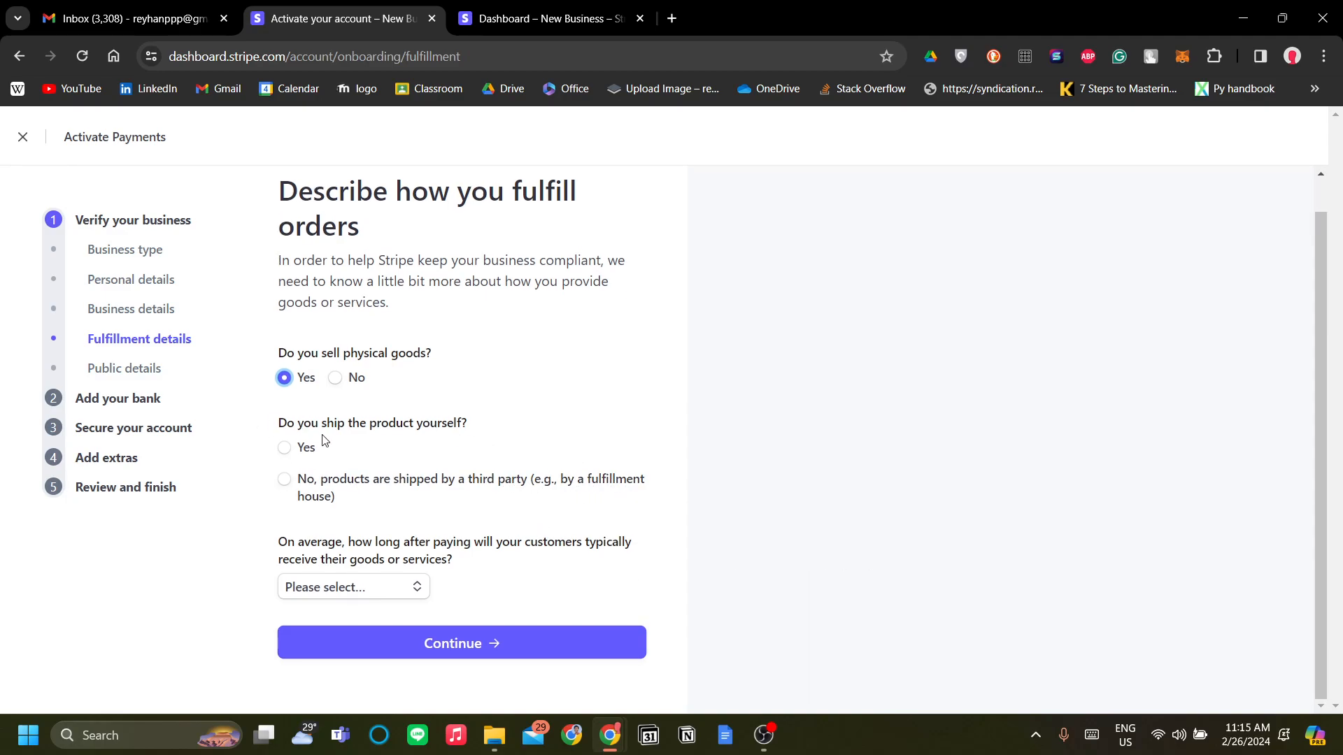
click(289, 448)
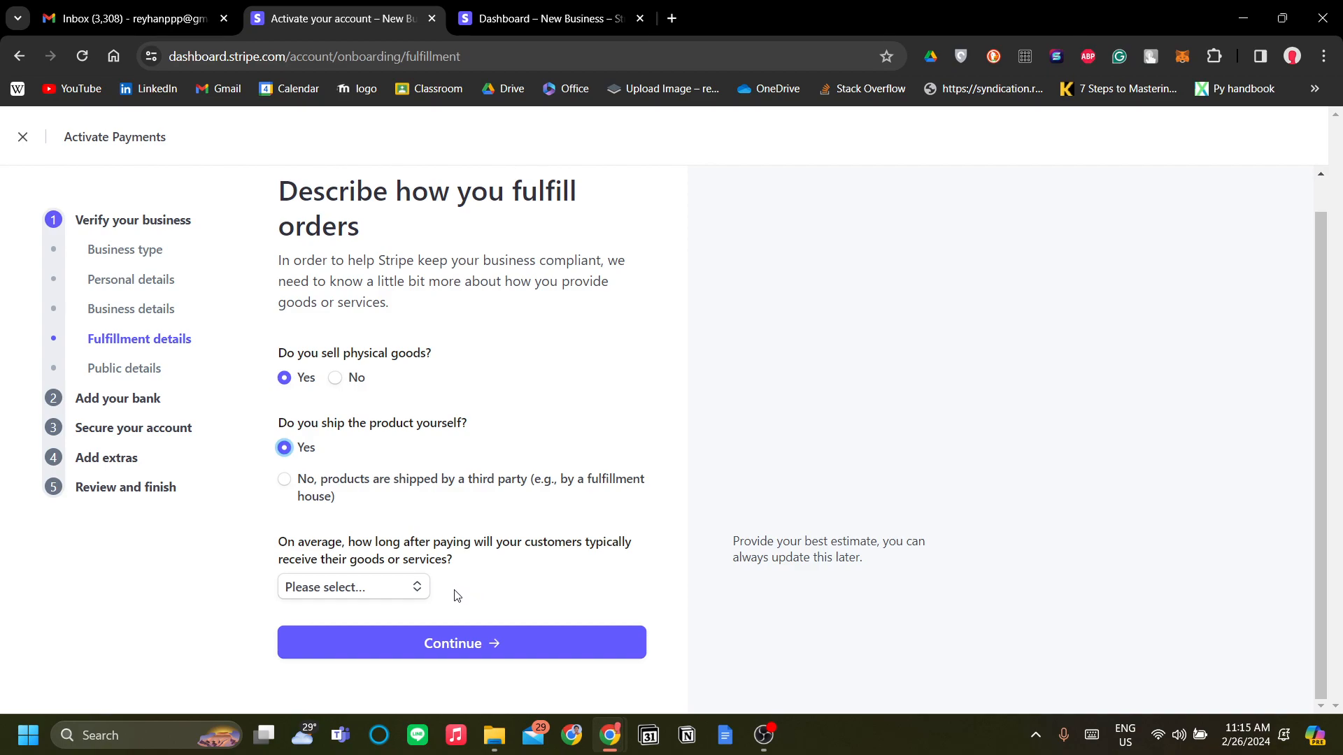
click(417, 588)
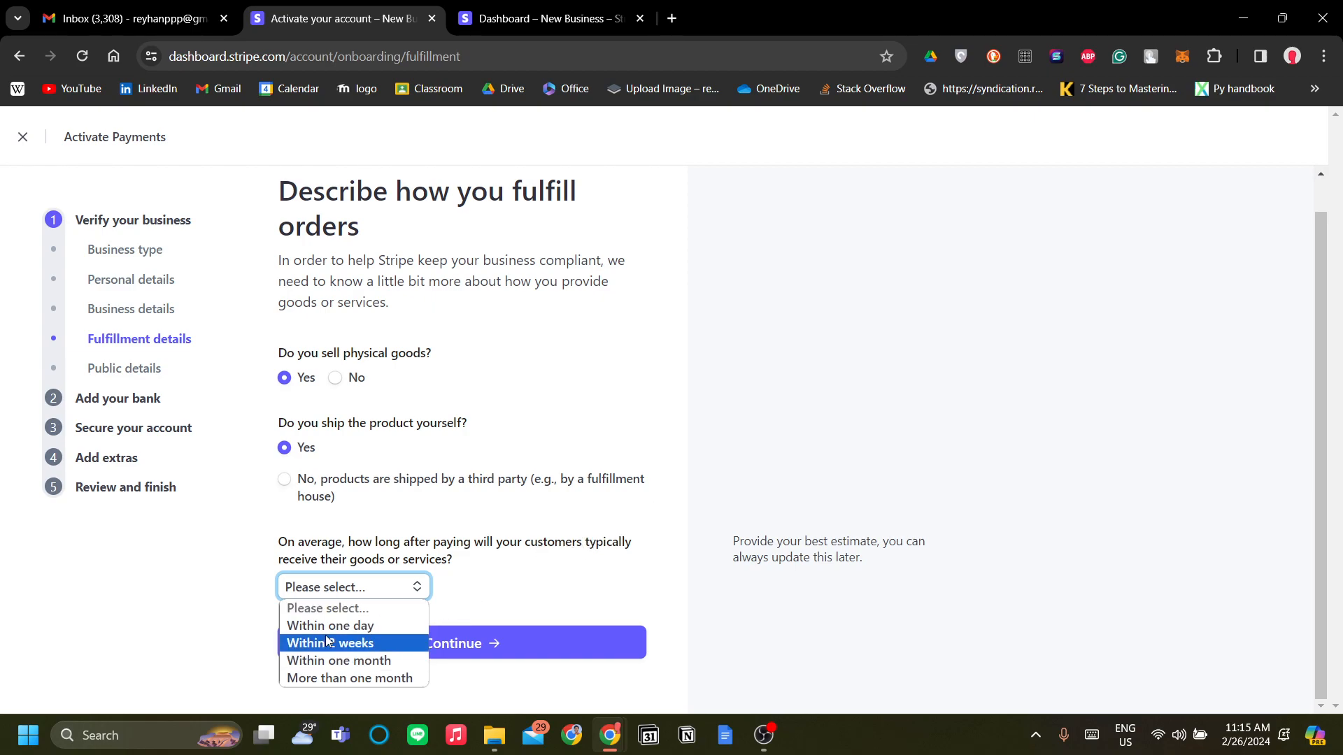
click(390, 649)
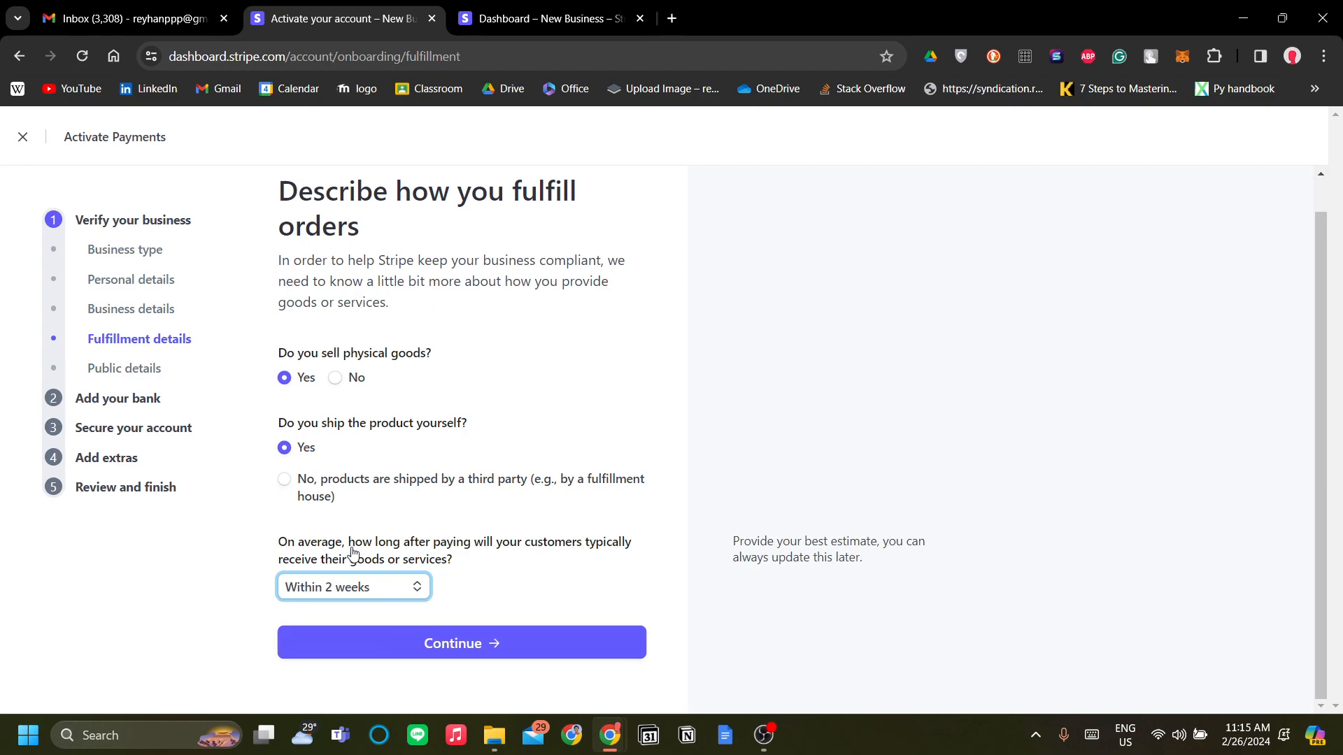
click(495, 640)
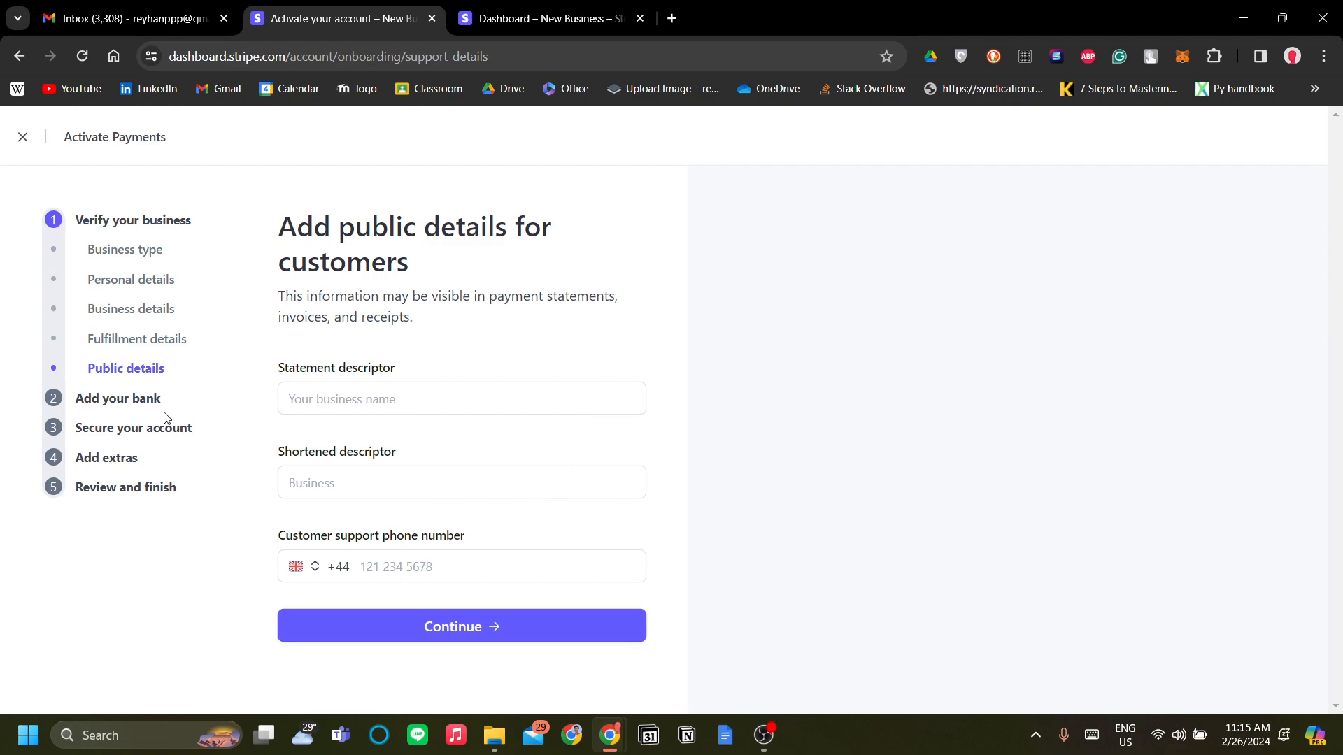
Step: Examine the payout bank details form under Add your bank without filling it in, and go on to the two-step authentication options
click(91, 399)
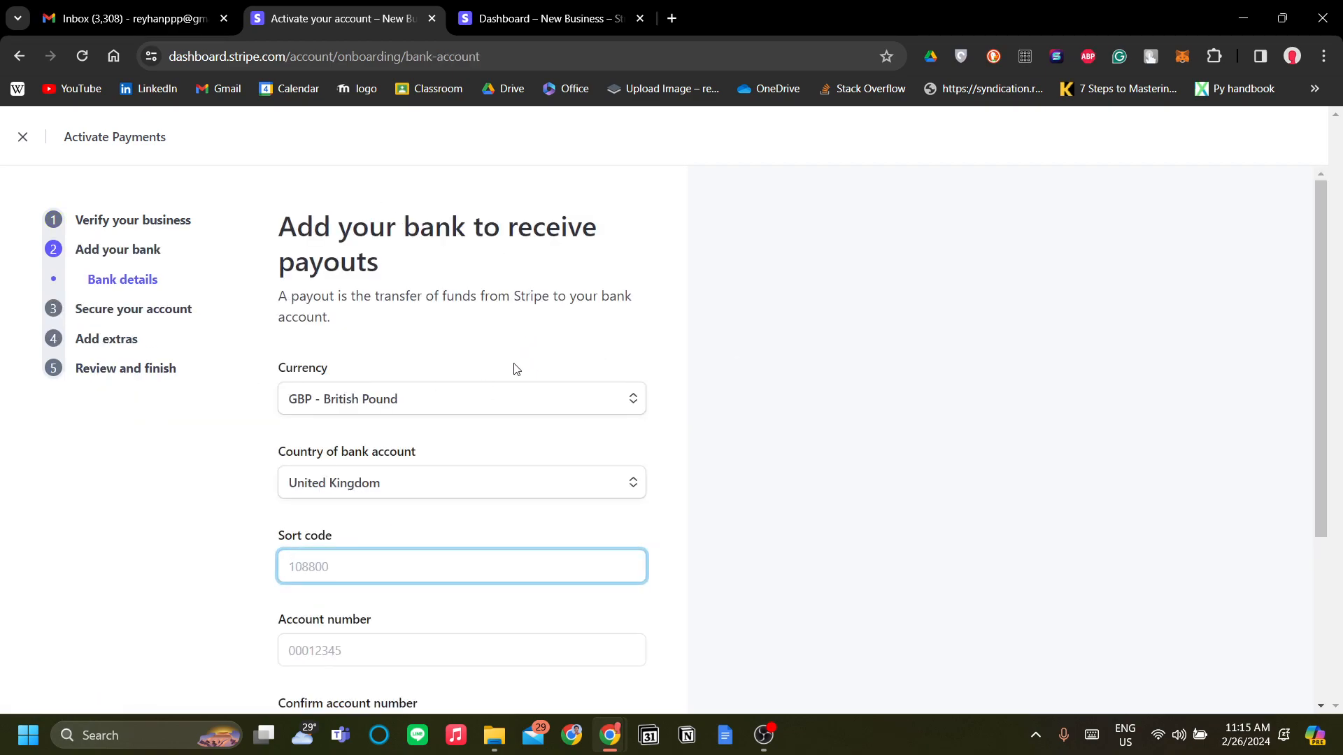
scroll(595, 392, down, 3)
scroll(699, 433, up, 3)
scroll(630, 416, down, 3)
scroll(685, 406, up, 3)
scroll(560, 398, down, 3)
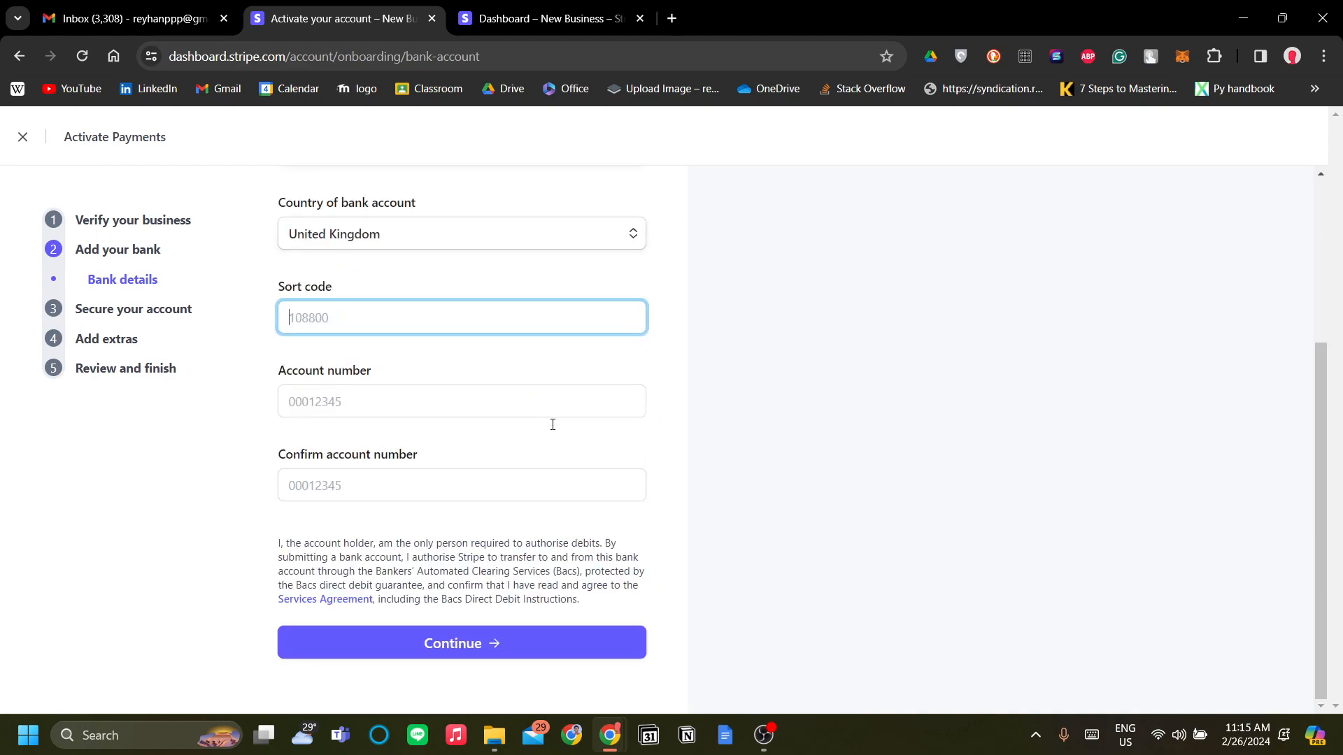
scroll(749, 461, up, 3)
scroll(714, 402, down, 3)
scroll(720, 400, up, 3)
scroll(683, 429, down, 3)
scroll(375, 302, up, 3)
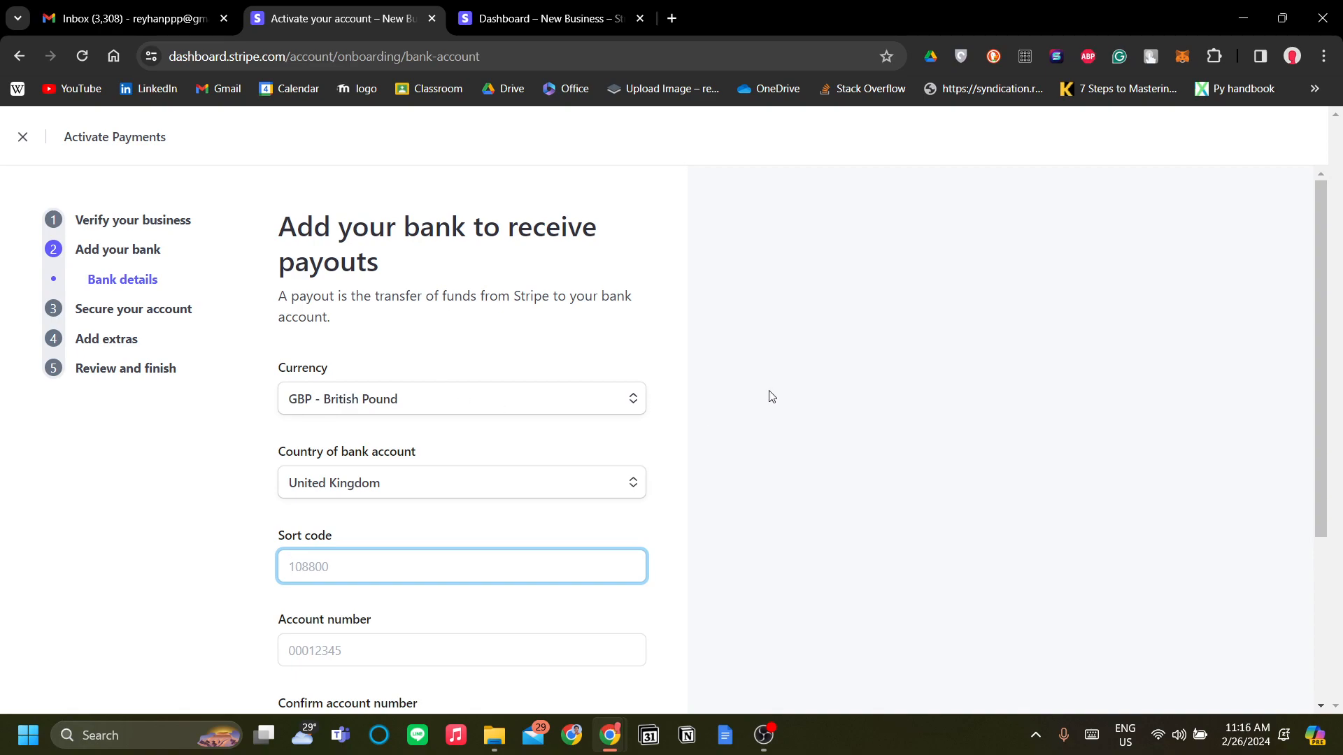
click(155, 313)
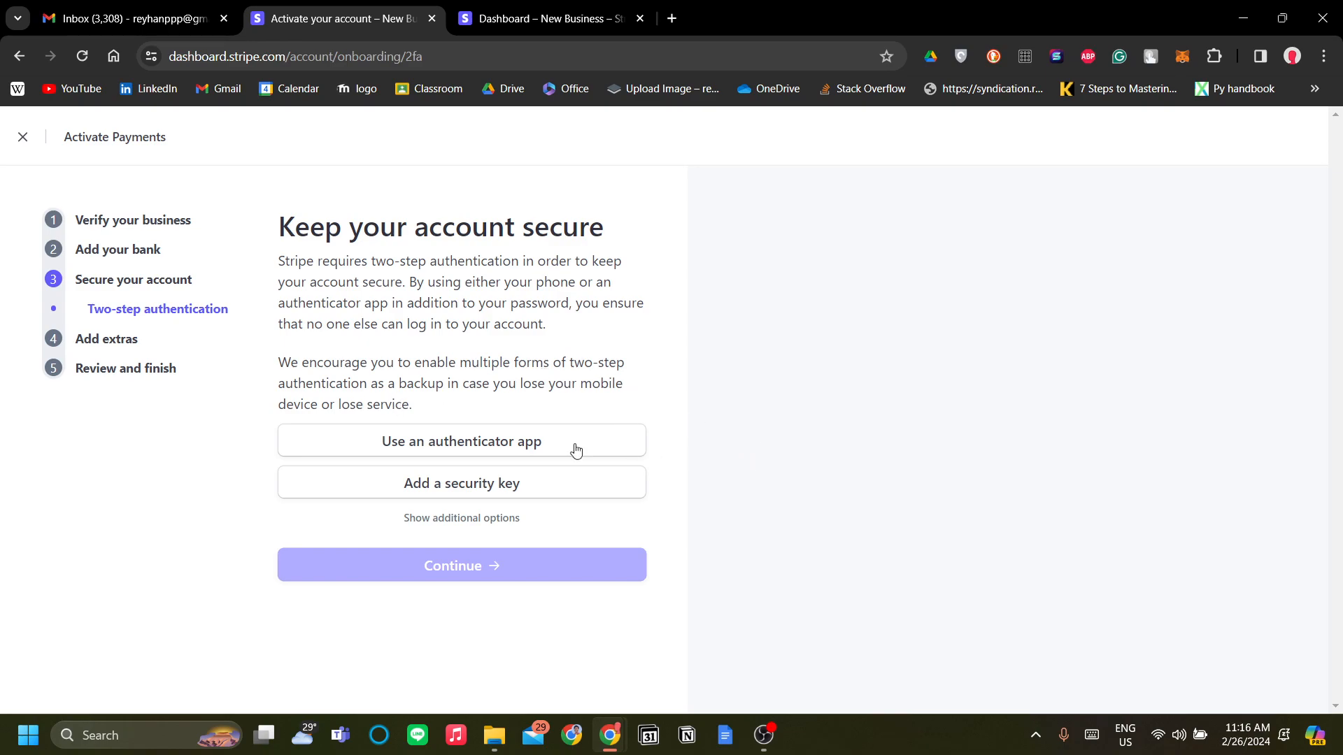
Step: Go to the Add extras section and examine the VAT calculation page and its product category choices without changing the category
click(106, 343)
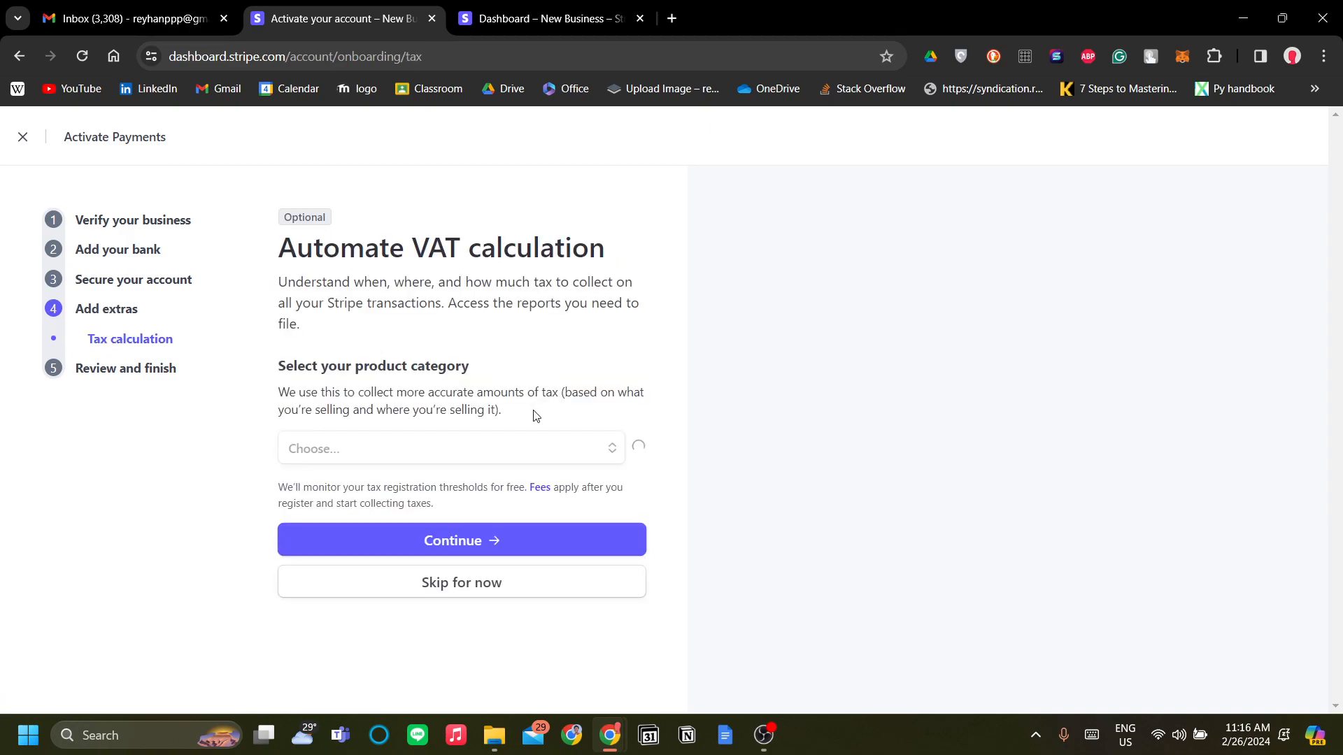
scroll(580, 419, down, 1)
scroll(586, 418, up, 1)
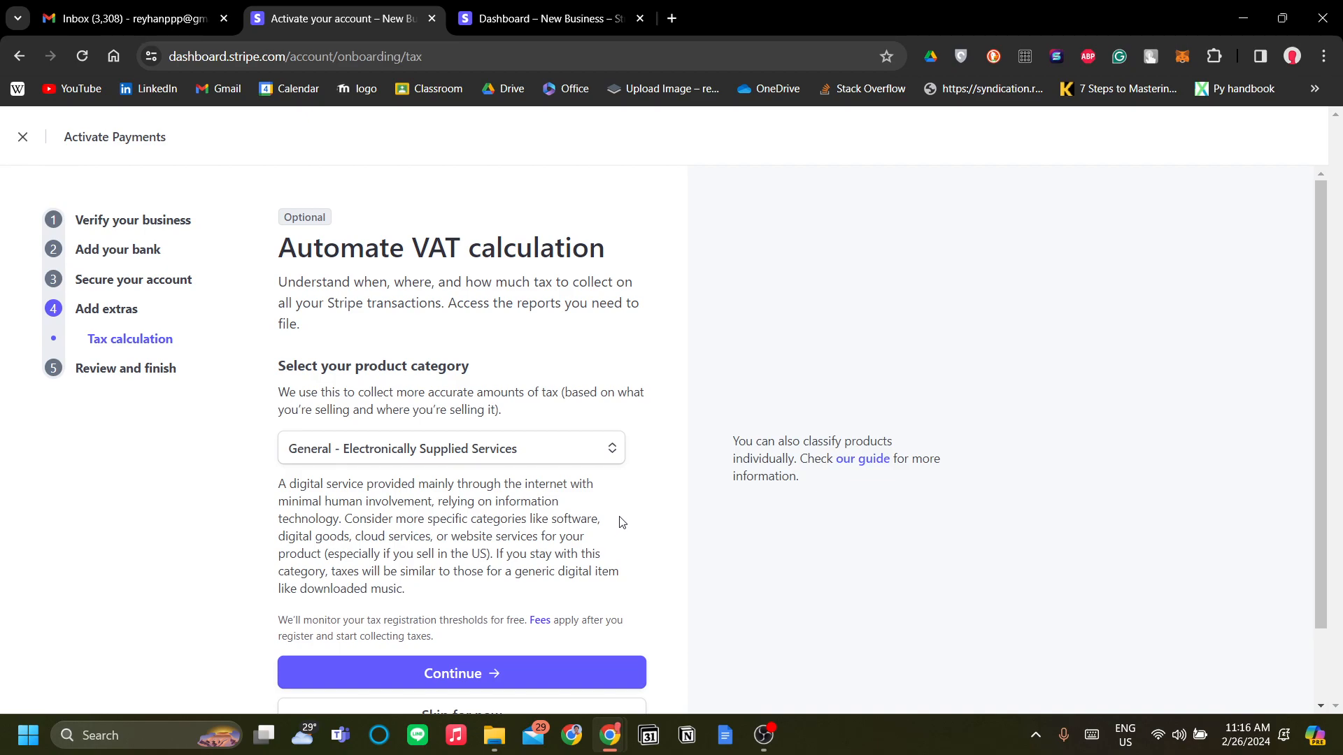
scroll(622, 523, down, 1)
scroll(621, 508, up, 1)
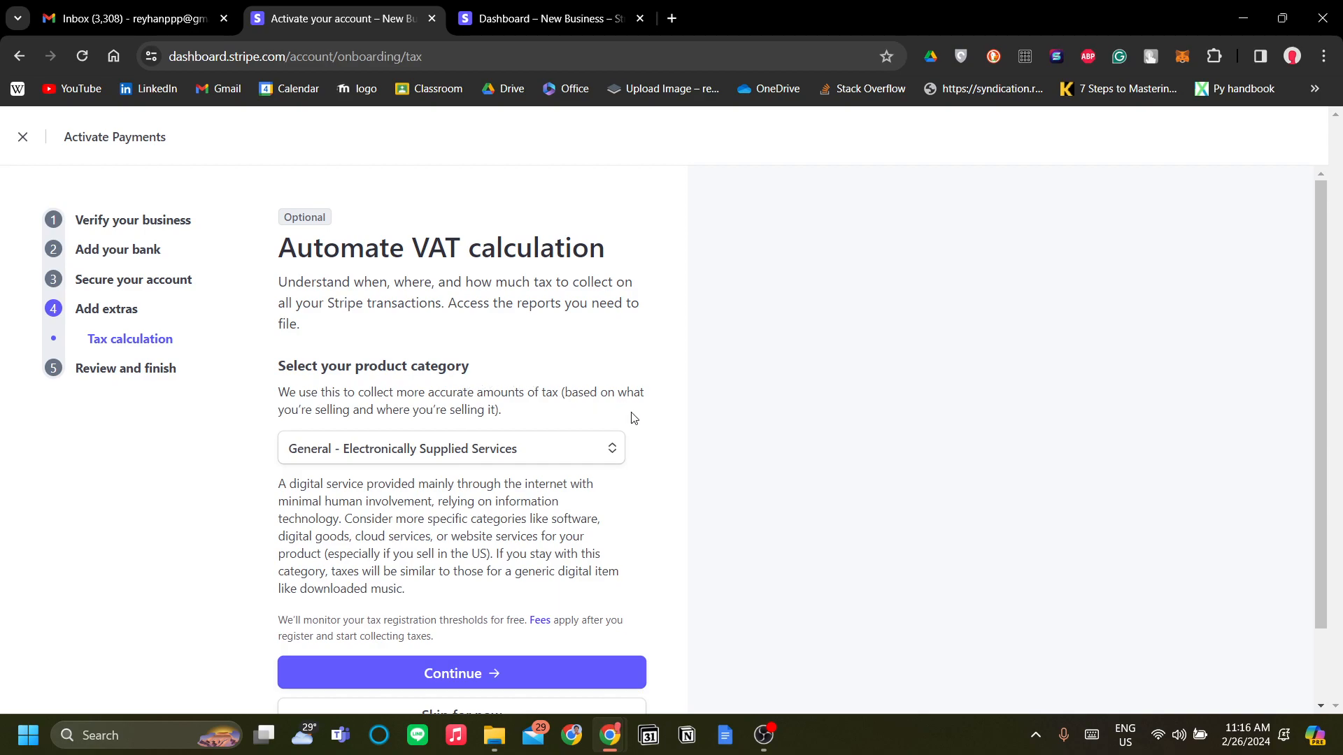
scroll(644, 428, down, 1)
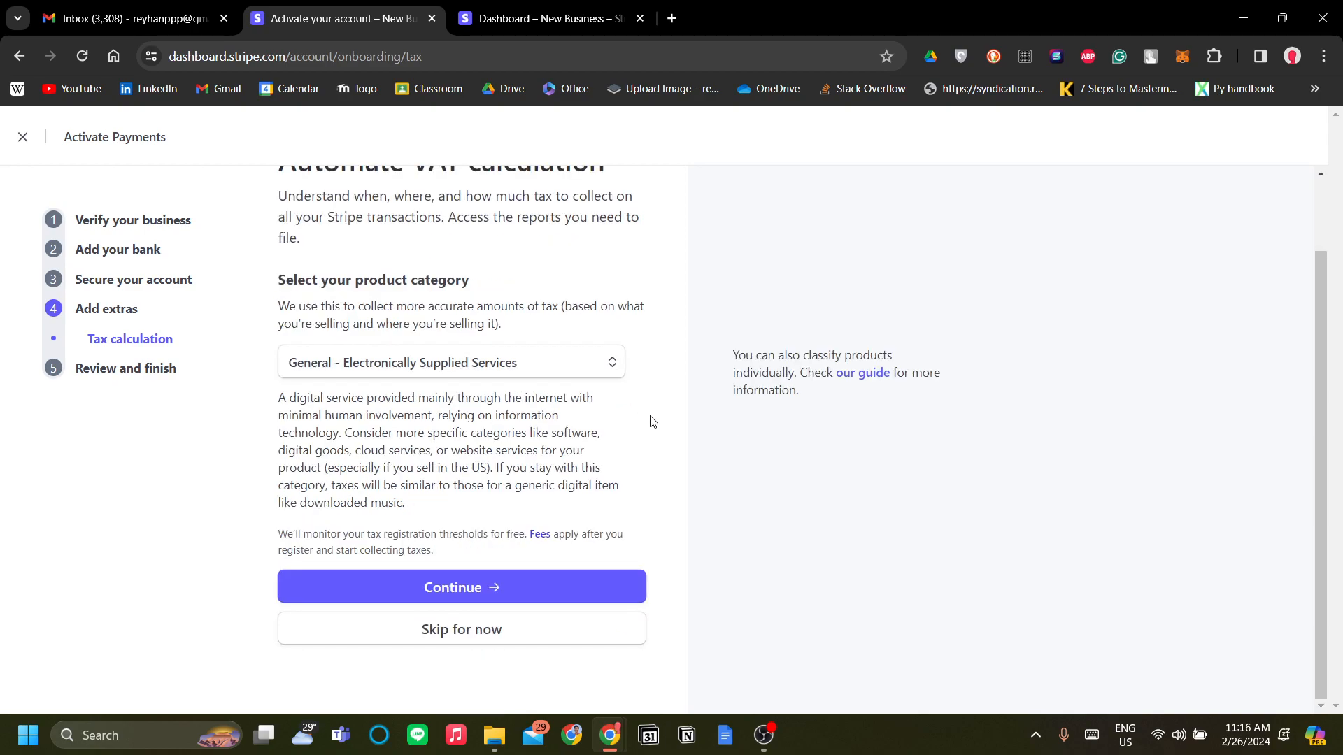
scroll(650, 425, up, 1)
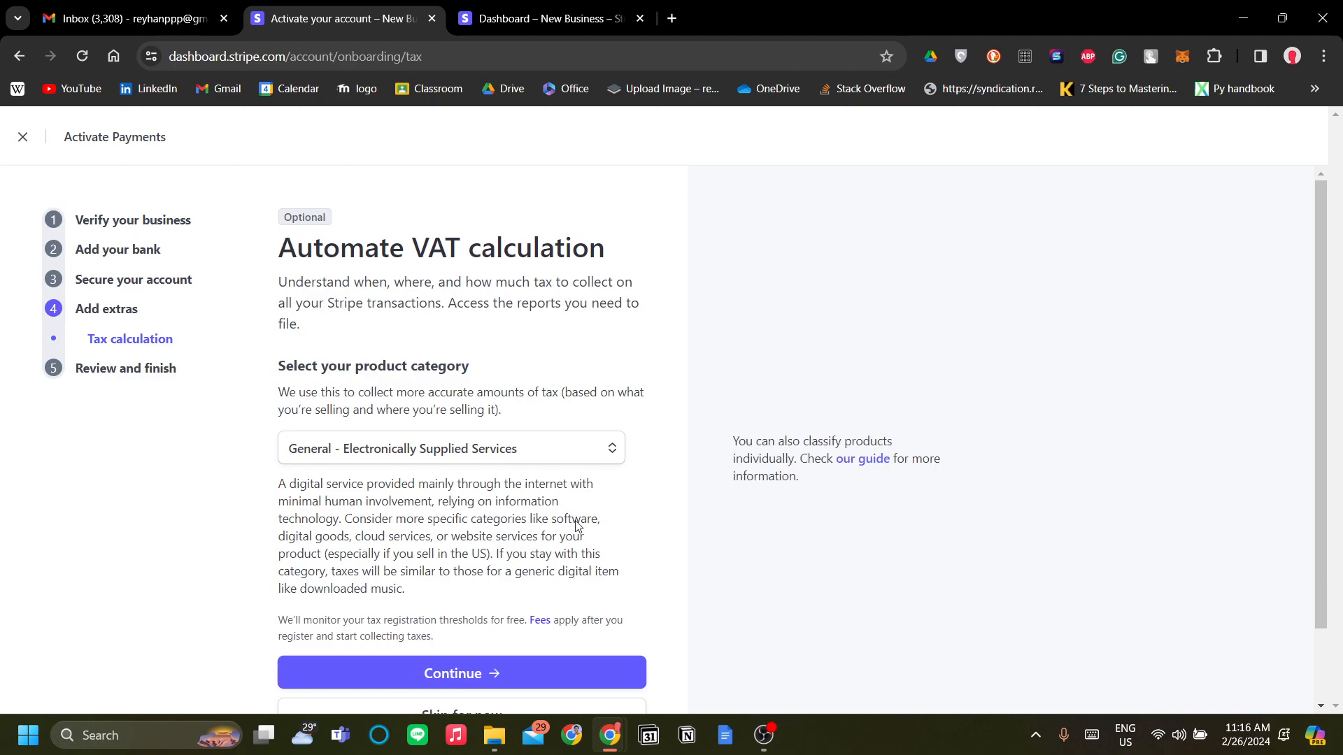
scroll(591, 549, down, 1)
click(556, 376)
click(595, 377)
click(533, 371)
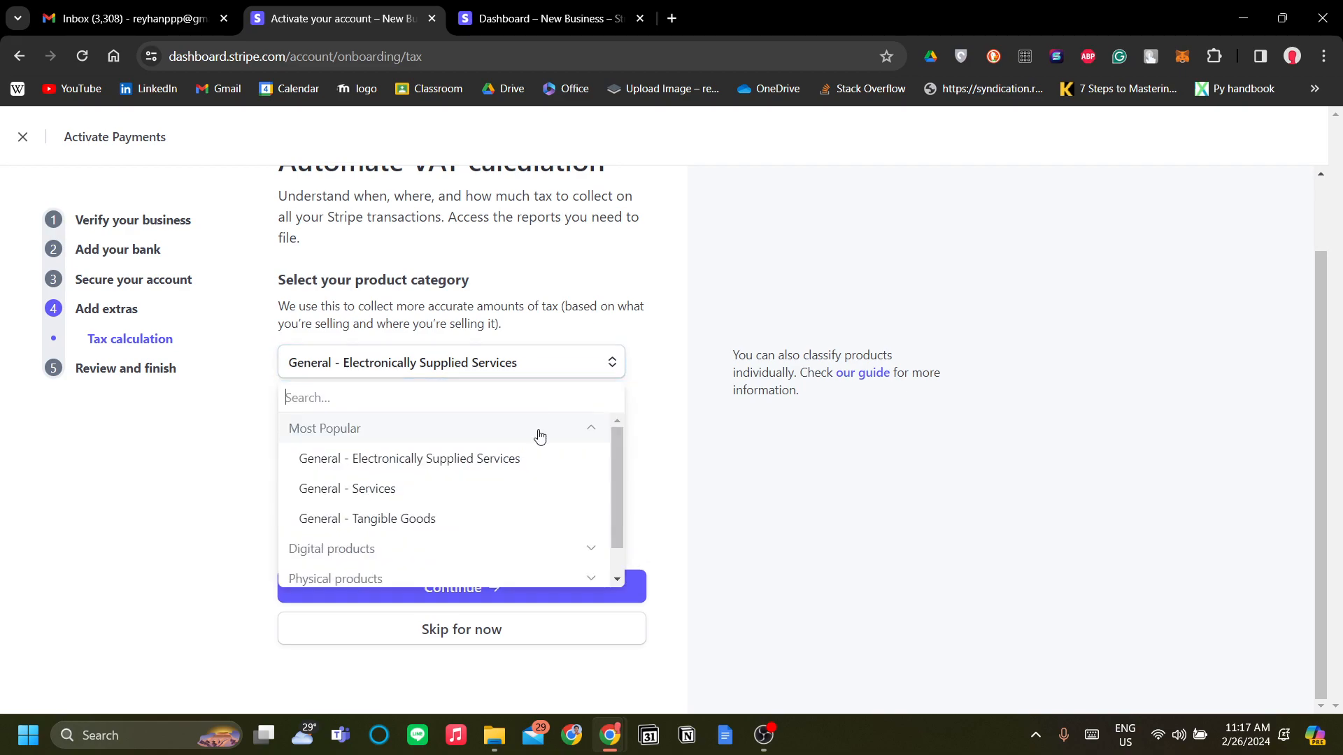
click(585, 365)
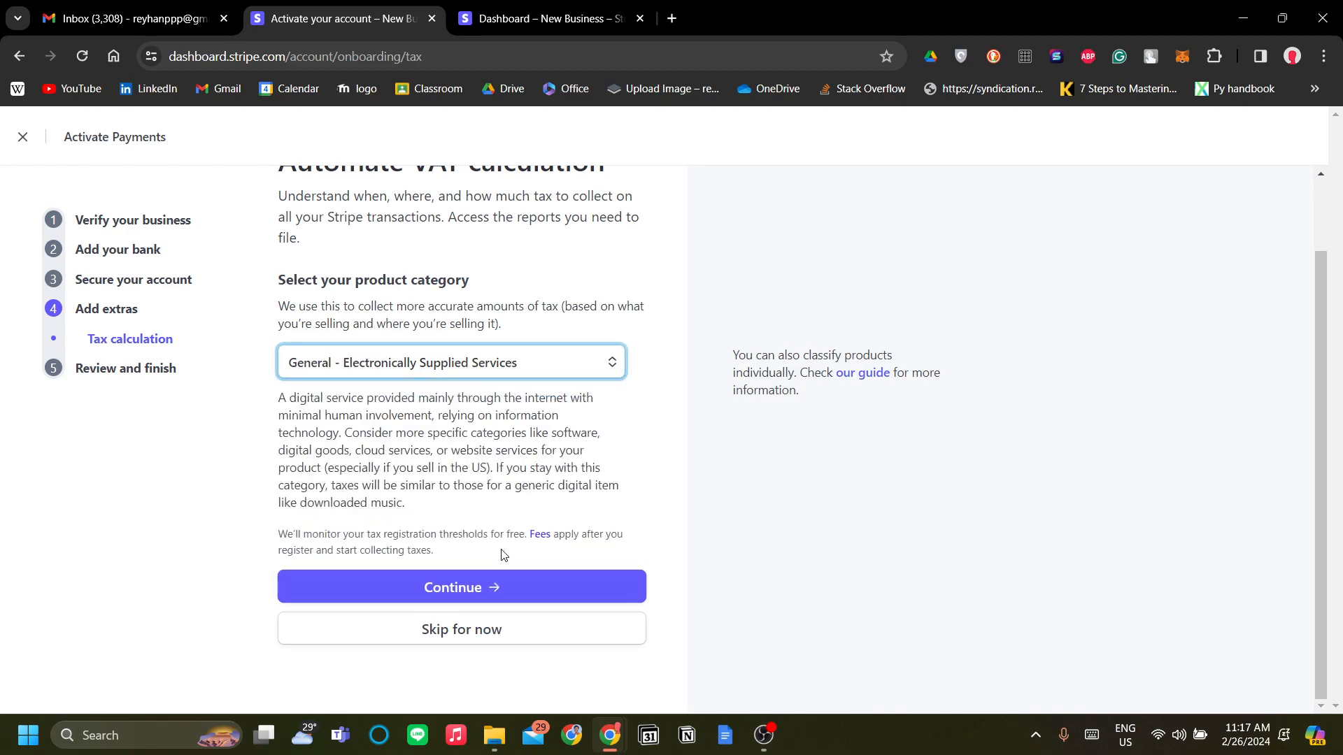
Step: Look through the Review and finish summary for missing information, and leave the Activate Payments onboarding without submitting
click(194, 381)
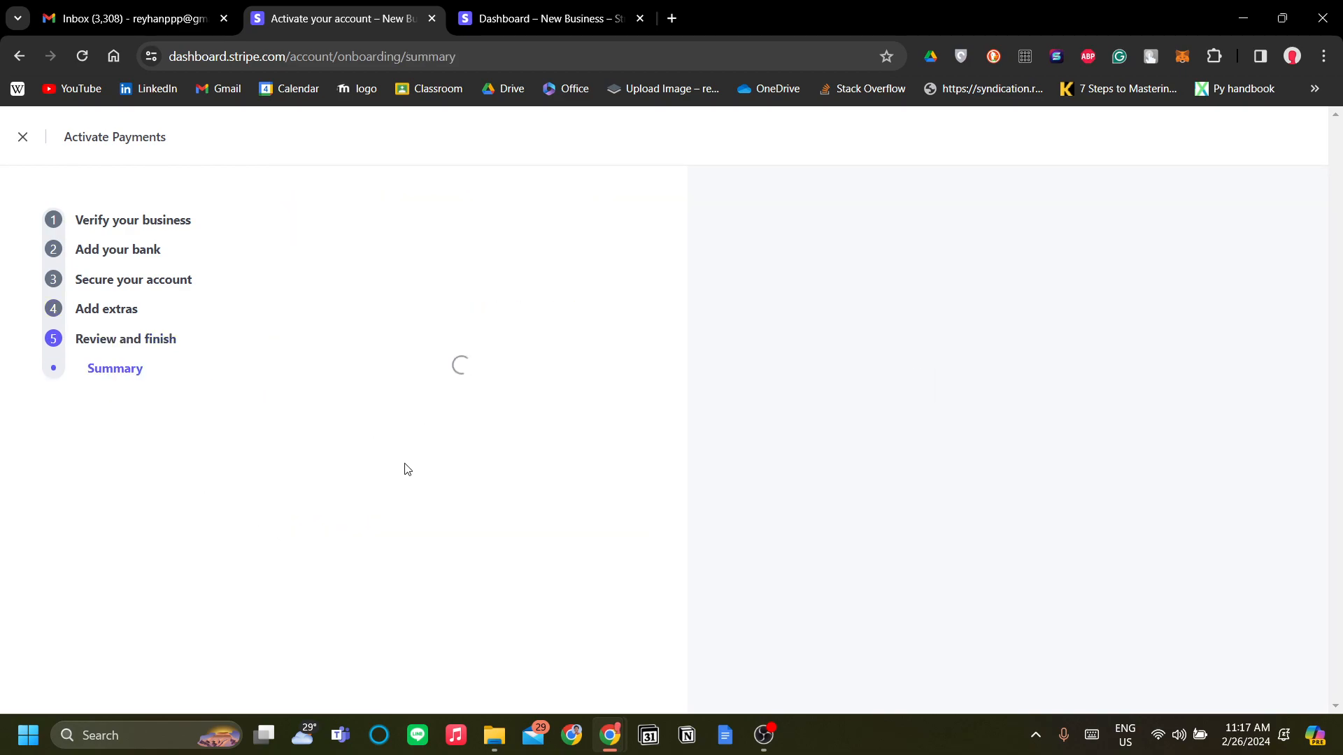
scroll(548, 418, down, 6)
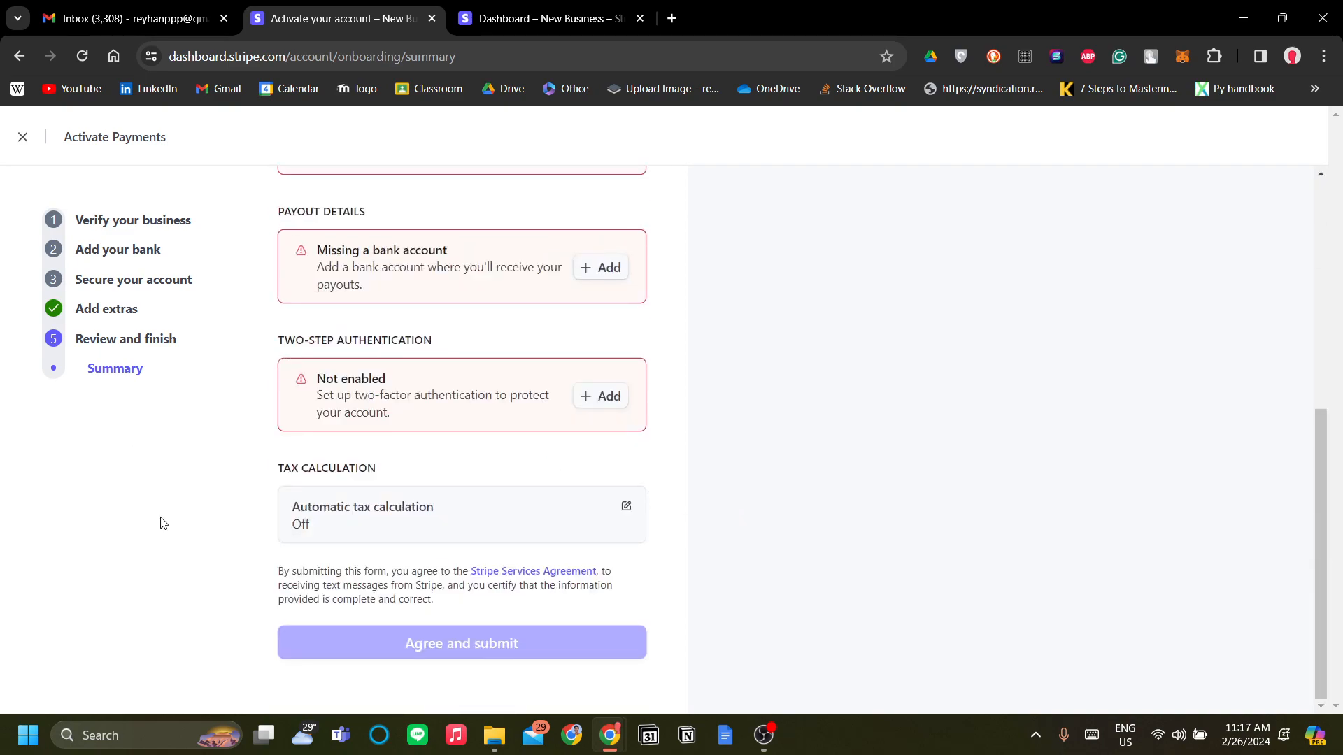
scroll(584, 514, up, 6)
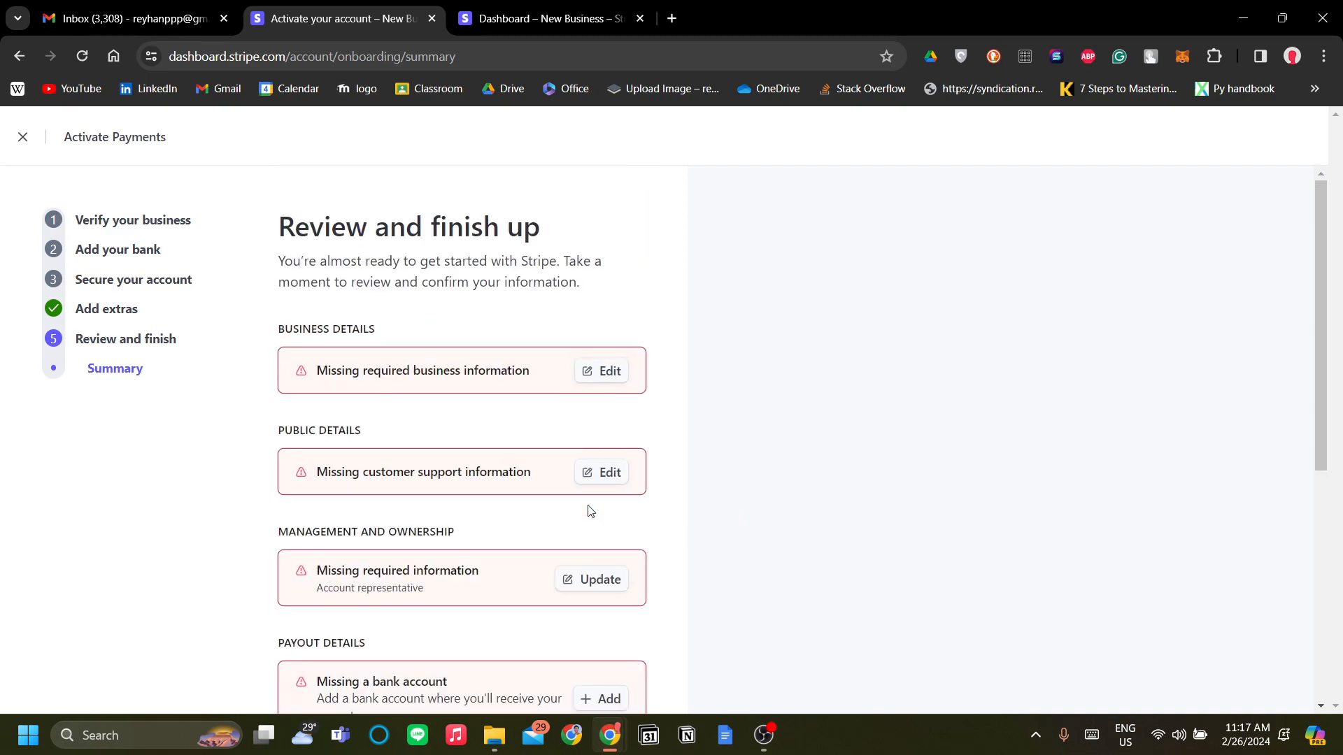
scroll(590, 510, down, 6)
scroll(565, 534, up, 6)
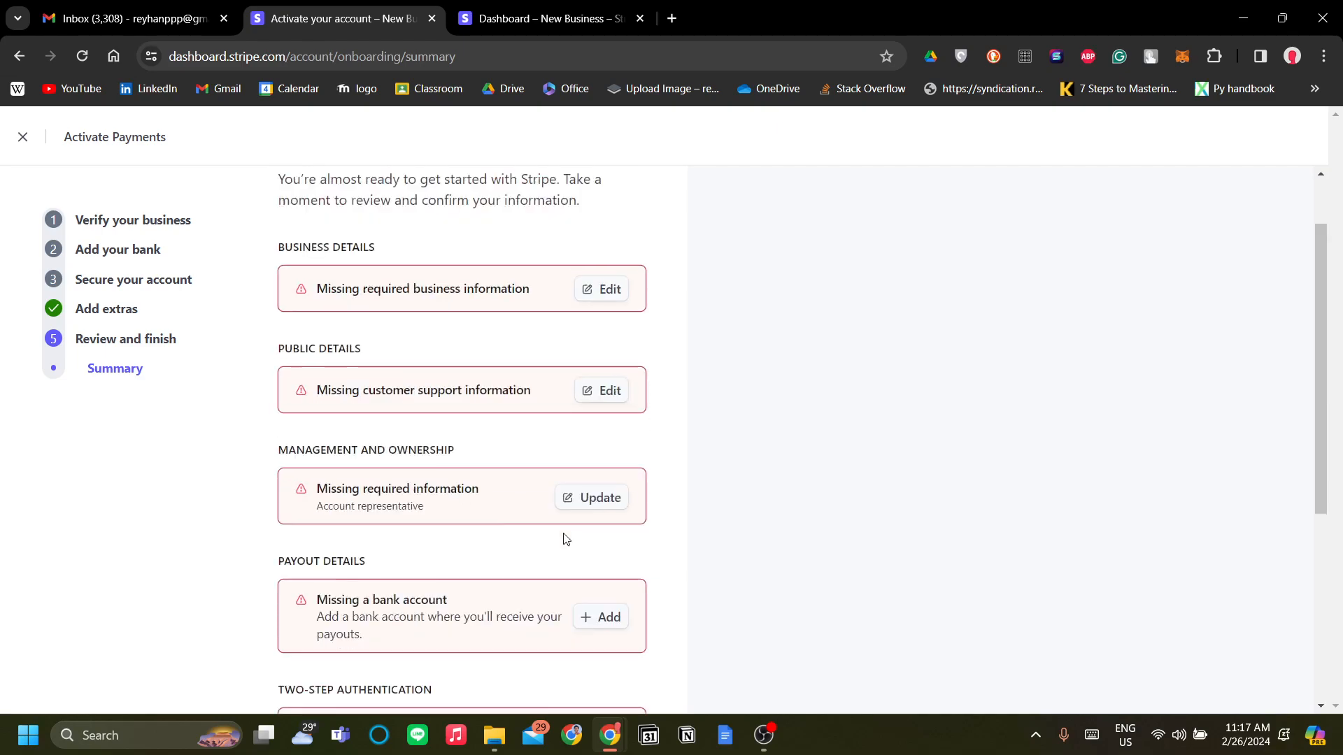
scroll(523, 404, down, 6)
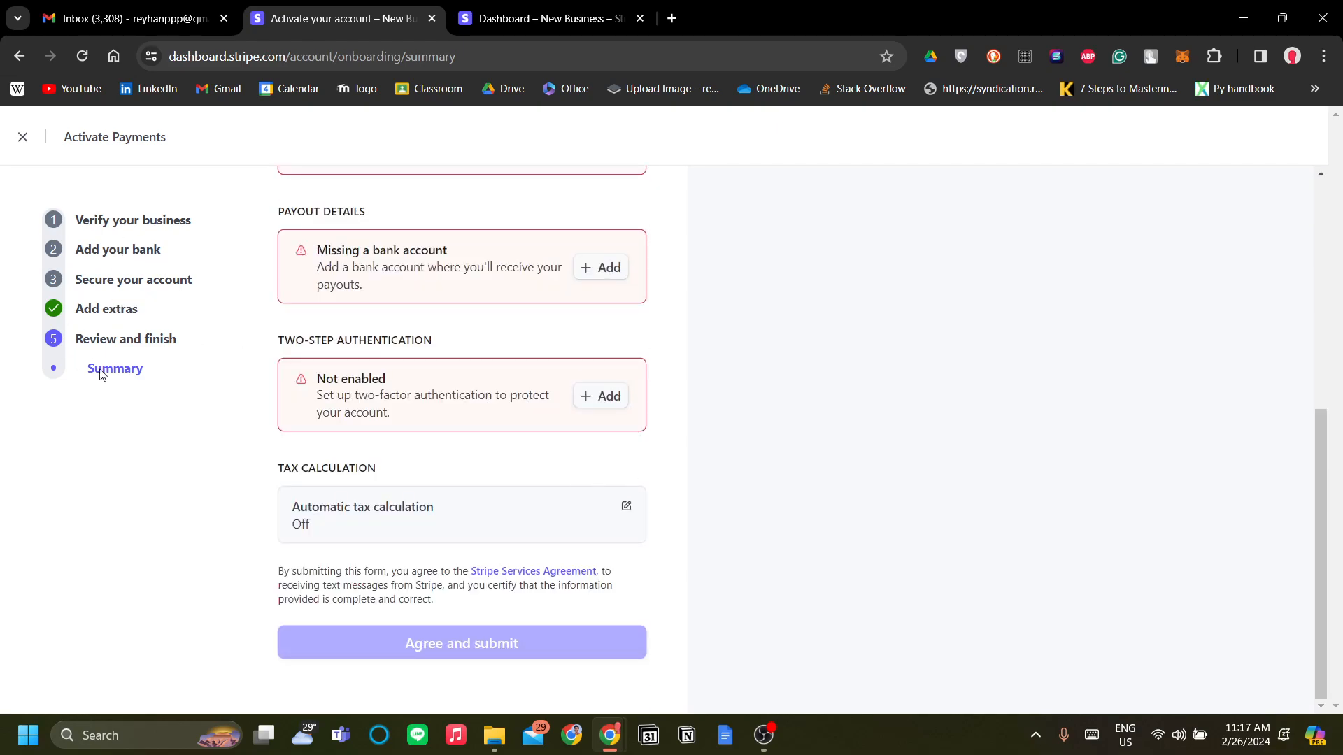
click(25, 142)
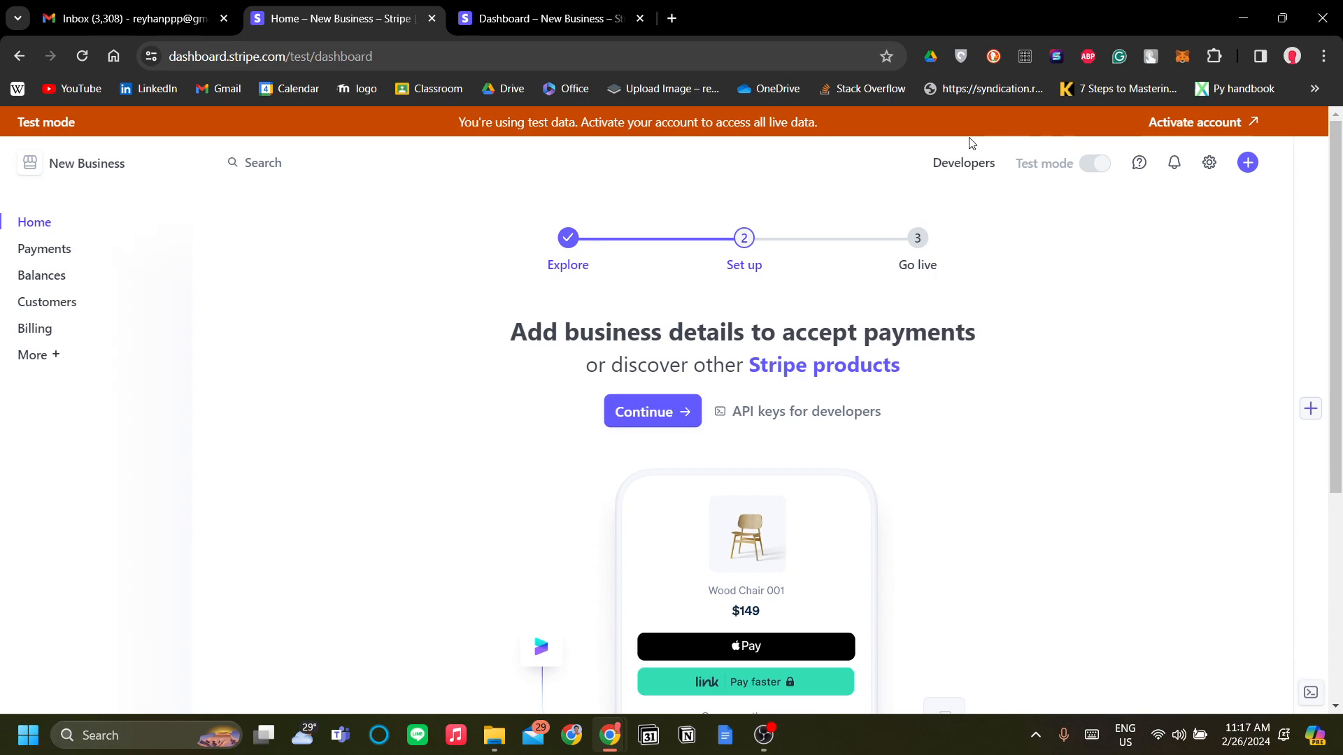
Step: Go to the Payments page of the dashboard and look over the ways to start collecting payments
scroll(1000, 381, down, 1)
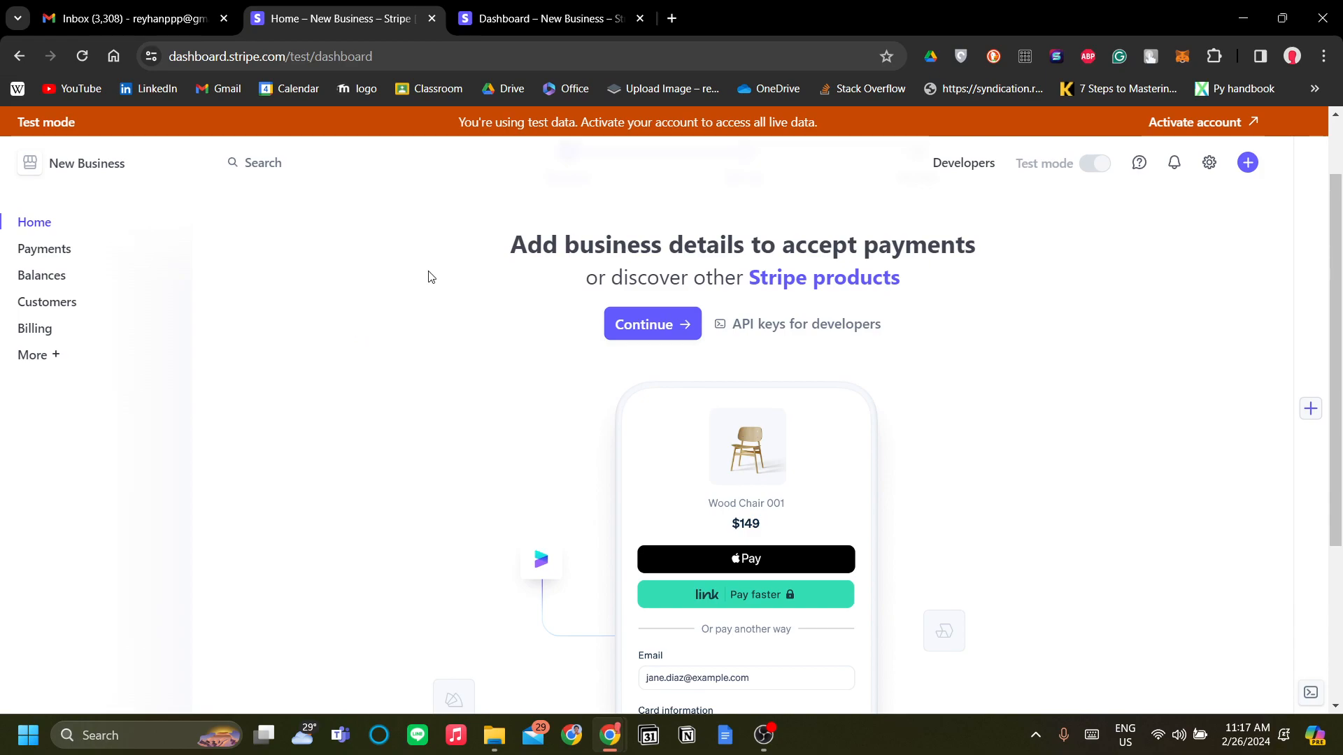
click(71, 250)
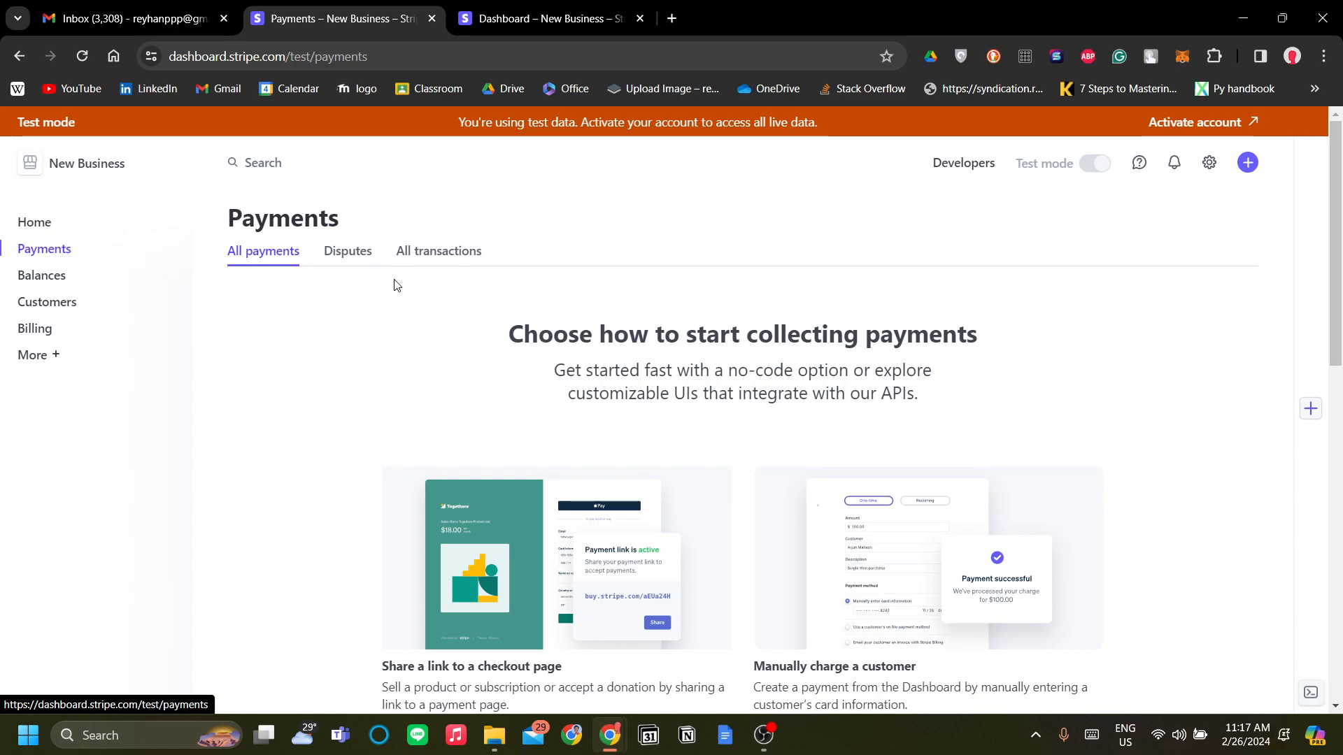
scroll(440, 347, down, 1)
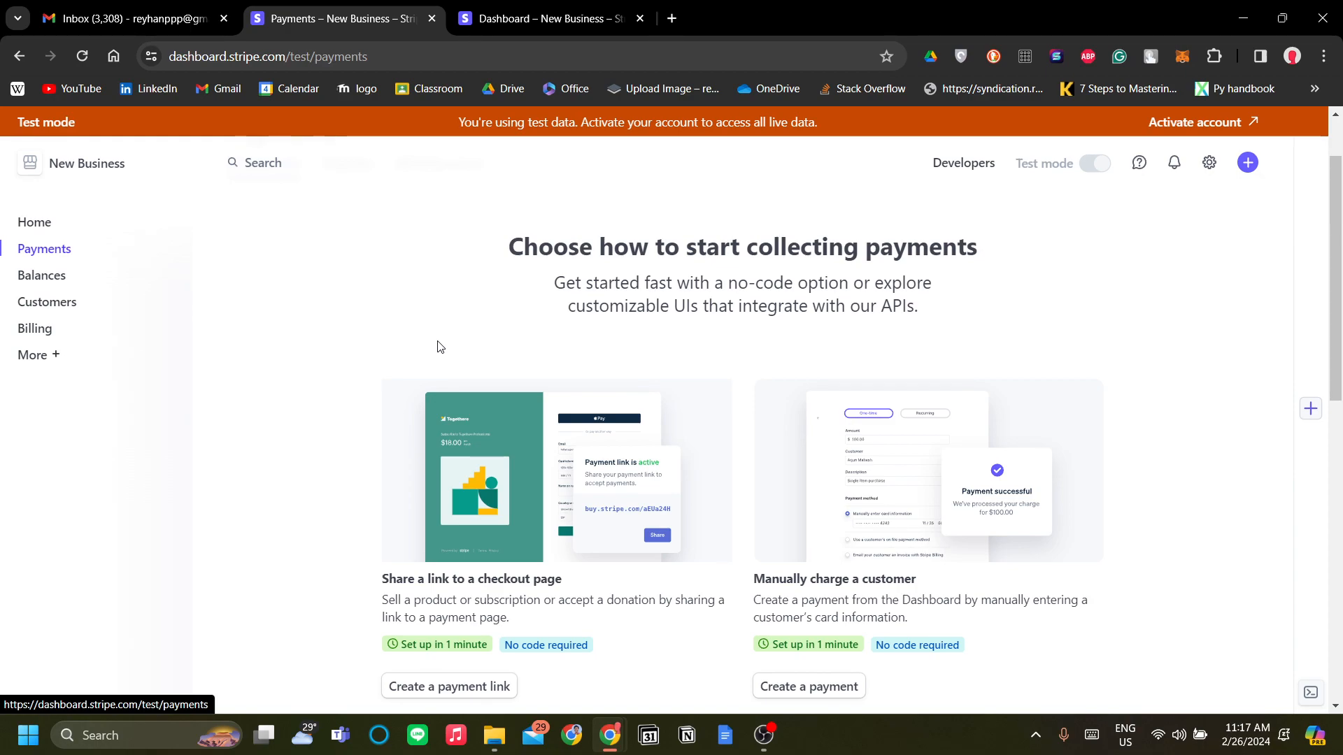
scroll(440, 347, down, 2)
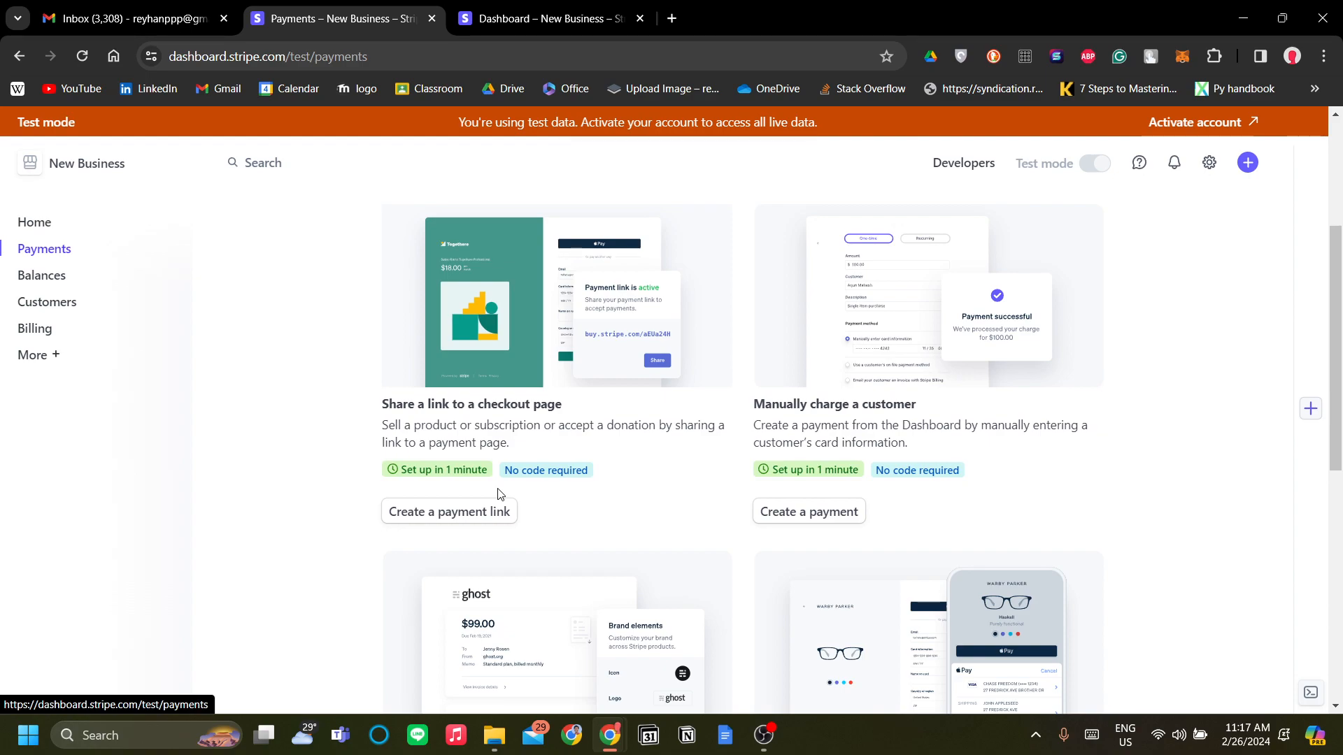
Step: Examine the payment collection options, from payment links, manual charges and invoices to the prebuilt form, custom UI and in-person charging
scroll(713, 485, down, 3)
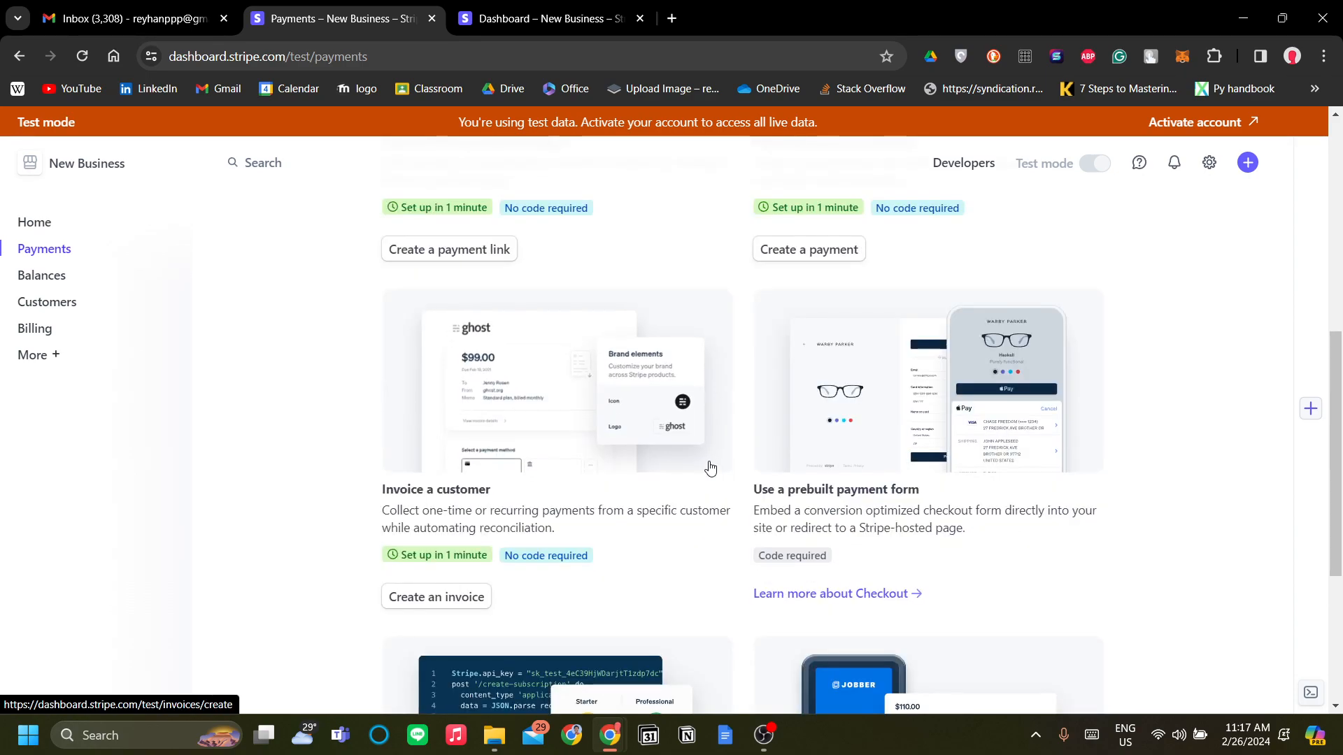
scroll(707, 473, up, 3)
scroll(738, 494, down, 3)
scroll(741, 493, up, 3)
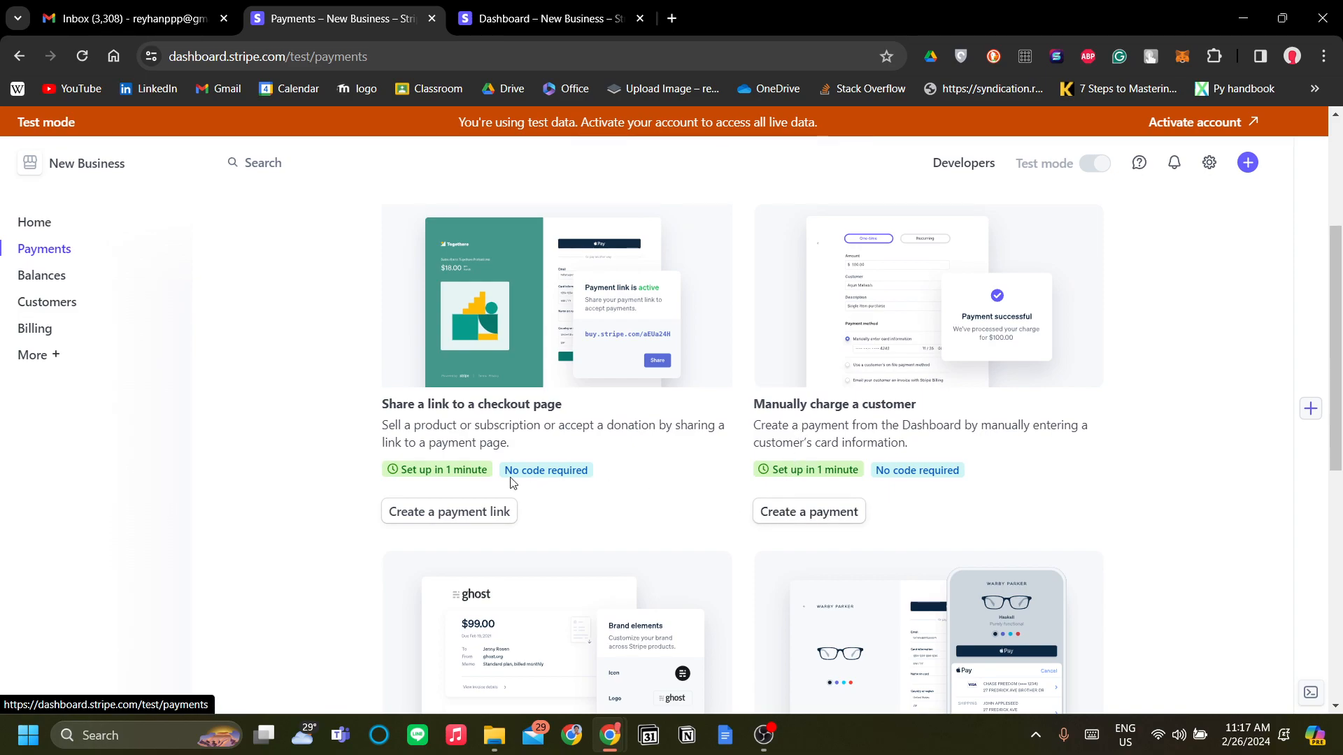
scroll(853, 410, down, 8)
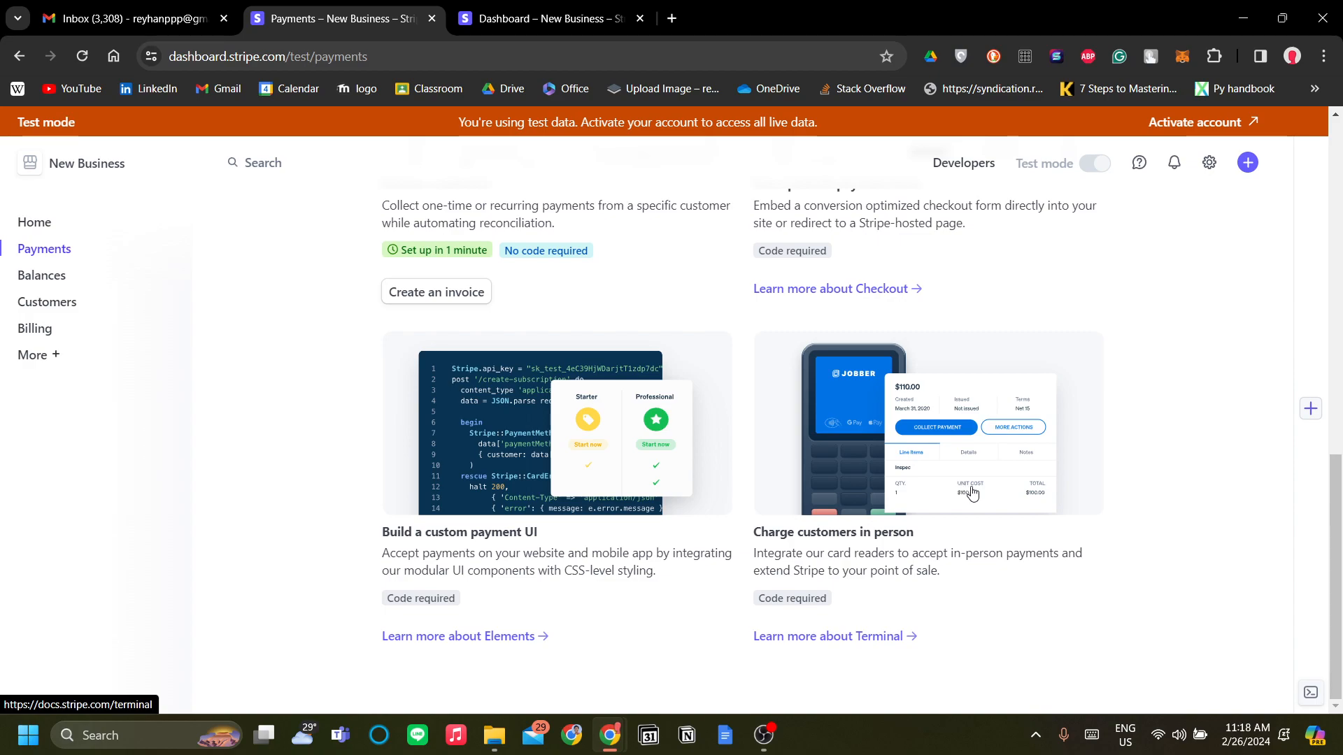
mouse_move(982, 588)
mouse_down()
mouse_move(779, 536)
mouse_move(906, 537)
mouse_move(960, 589)
mouse_up()
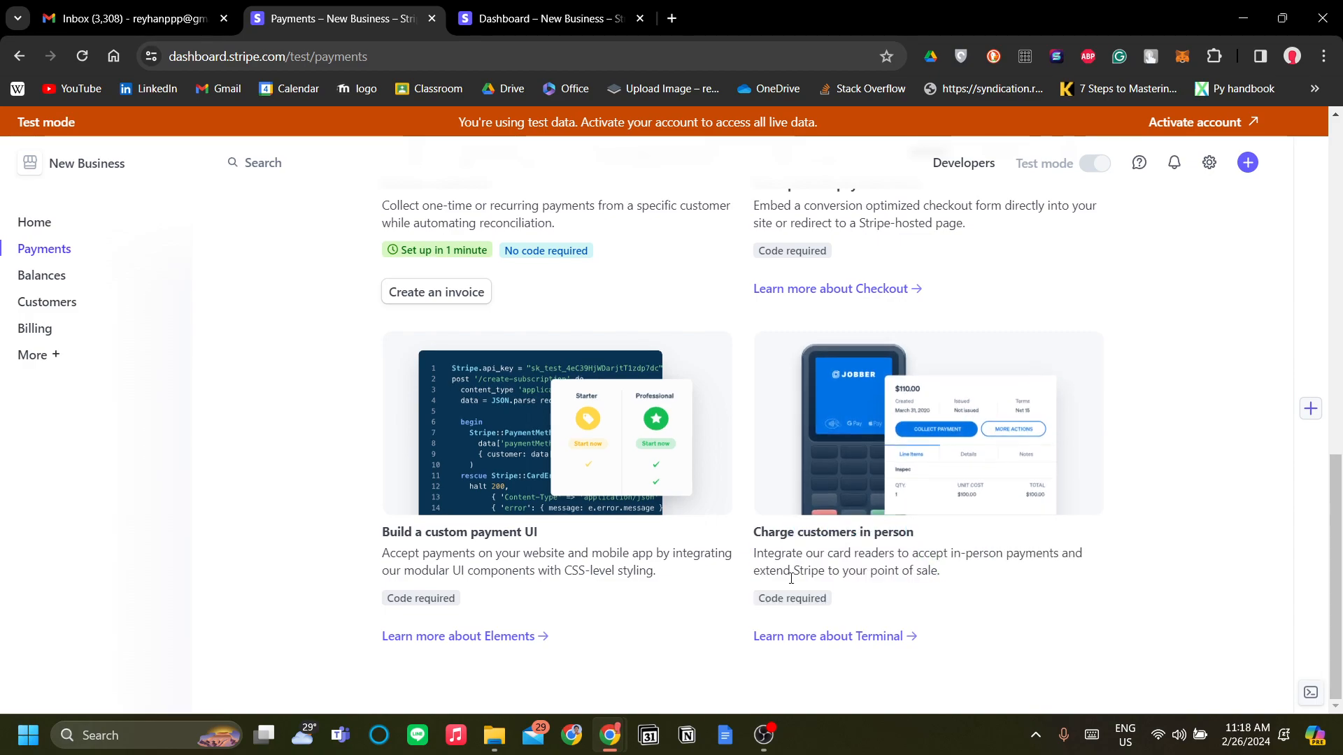
scroll(749, 584, up, 5)
scroll(769, 511, up, 5)
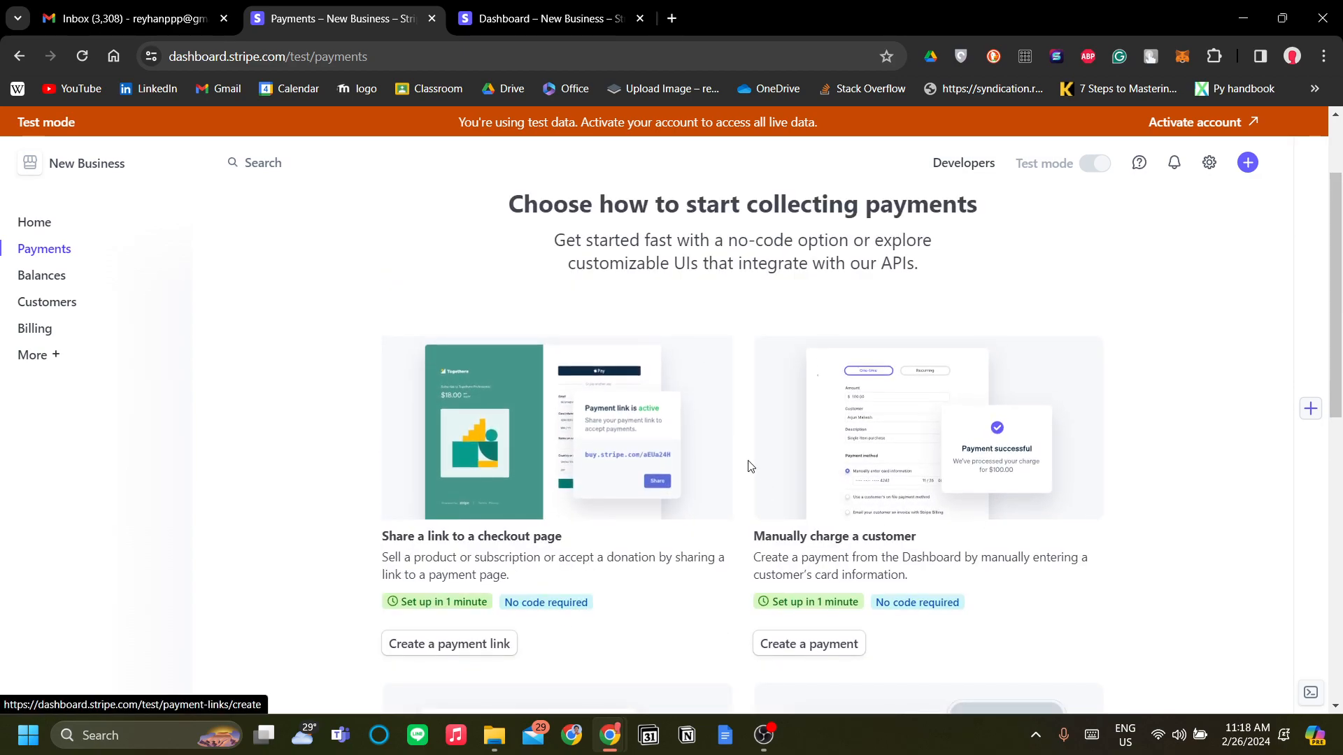
scroll(748, 467, down, 2)
scroll(621, 442, down, 3)
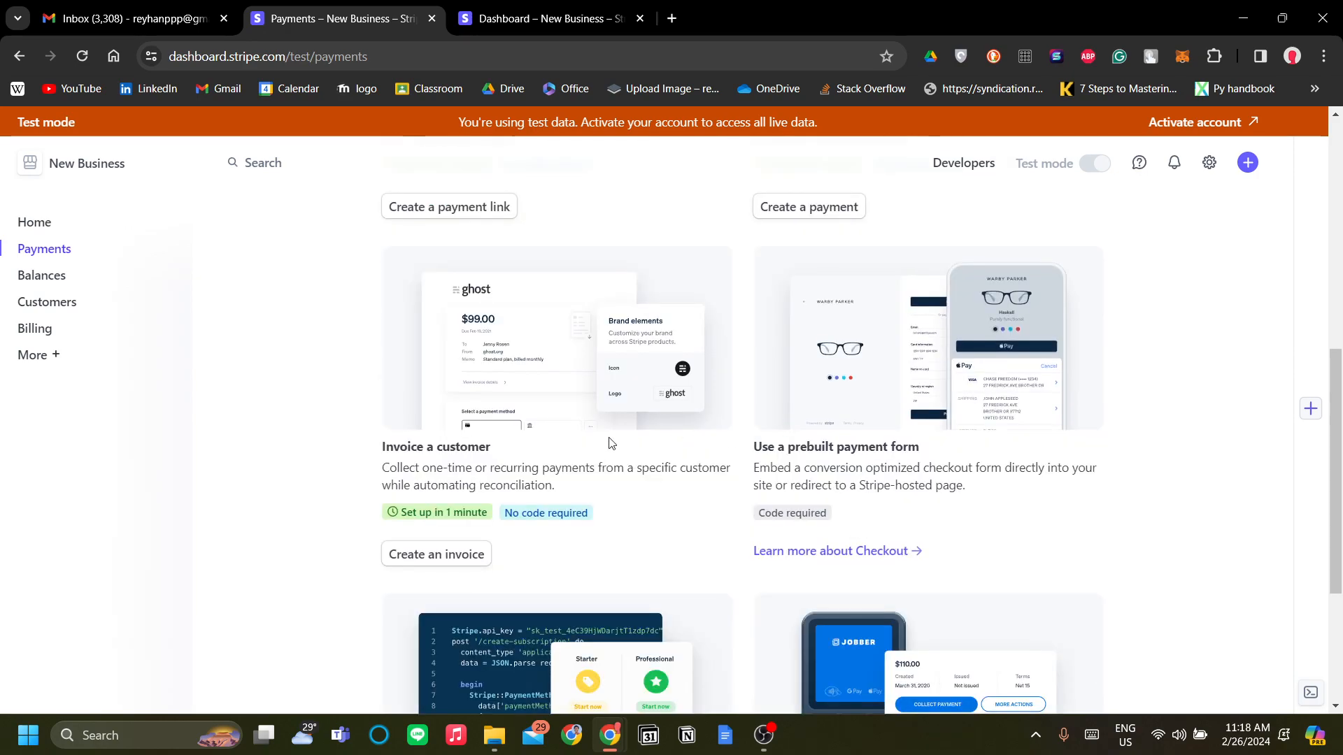
Step: View the Customers page, and go on to the Billing page to read its overview of recurring and one-off payments
click(74, 308)
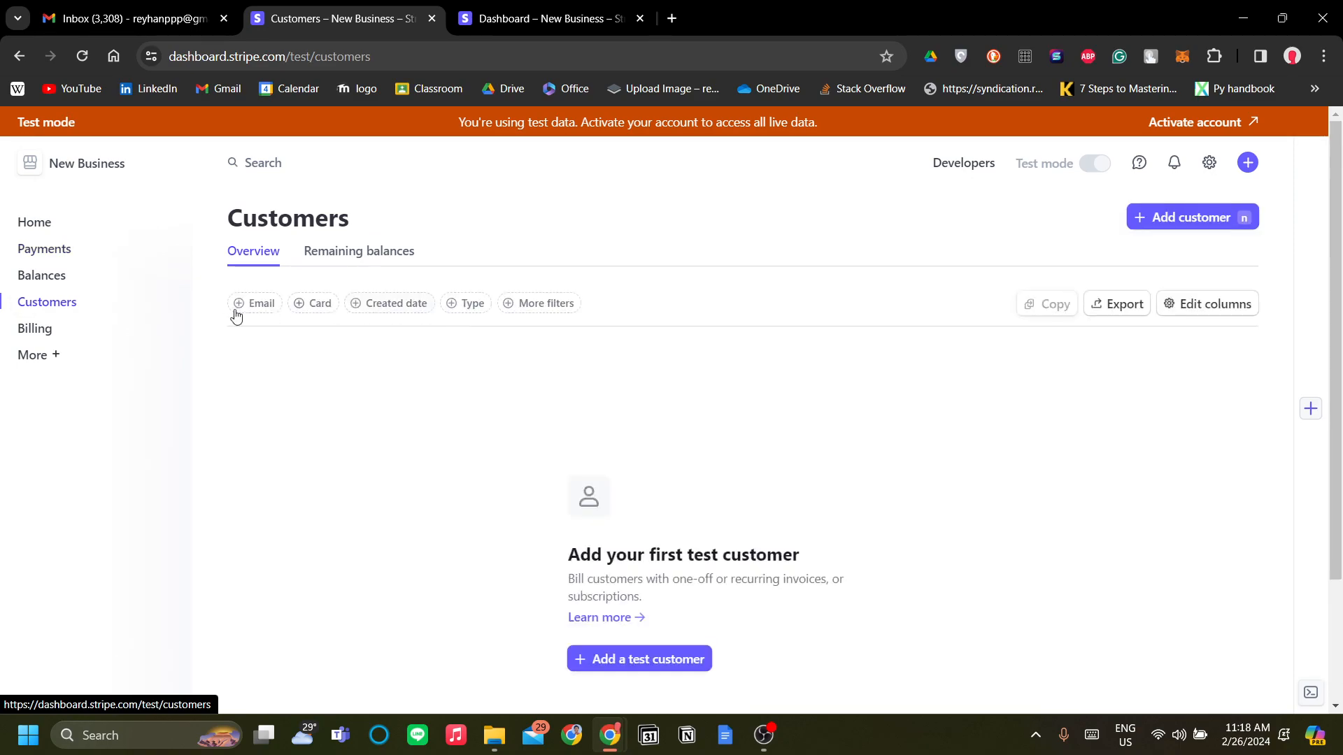
click(67, 338)
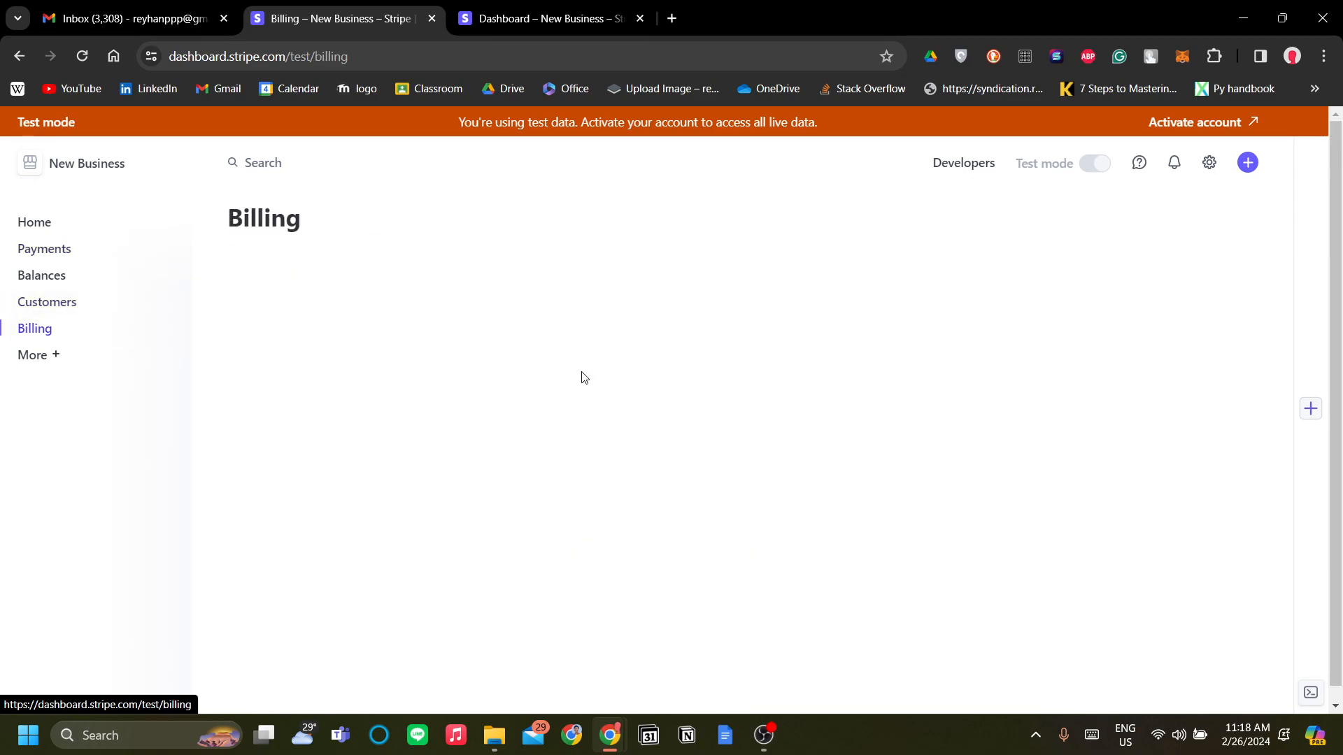
scroll(699, 434, down, 1)
scroll(834, 508, down, 3)
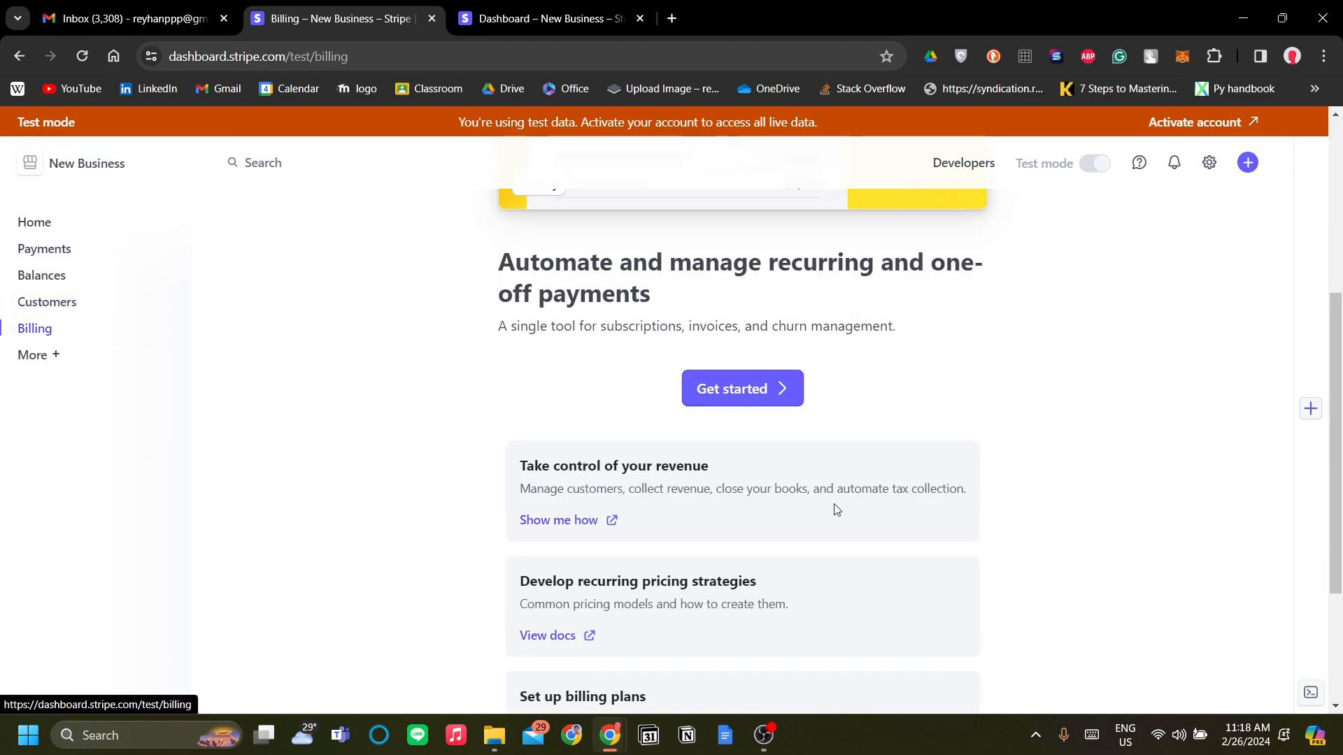
scroll(838, 524, up, 4)
scroll(845, 353, down, 4)
scroll(725, 437, up, 2)
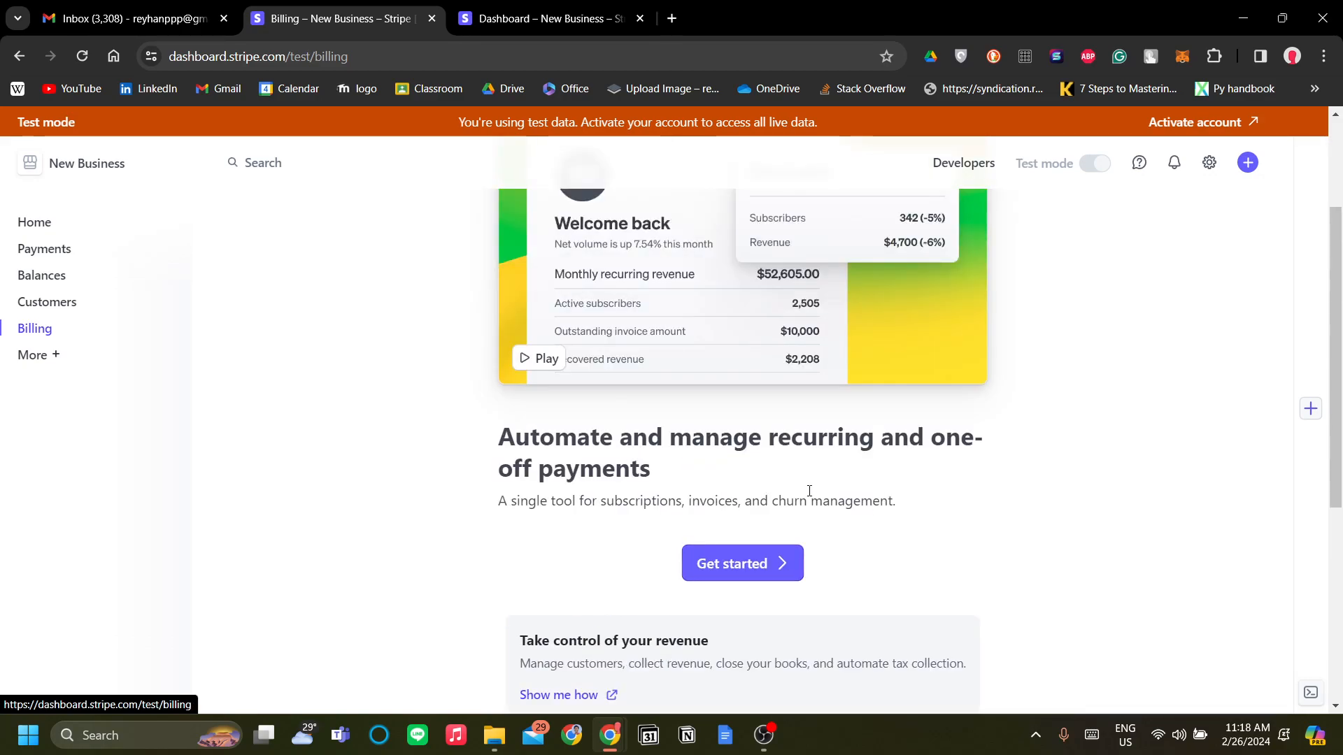
Step: Look through the full list of additional Stripe products, from Subscriptions to Atlas, and return to the Billing overview
click(71, 363)
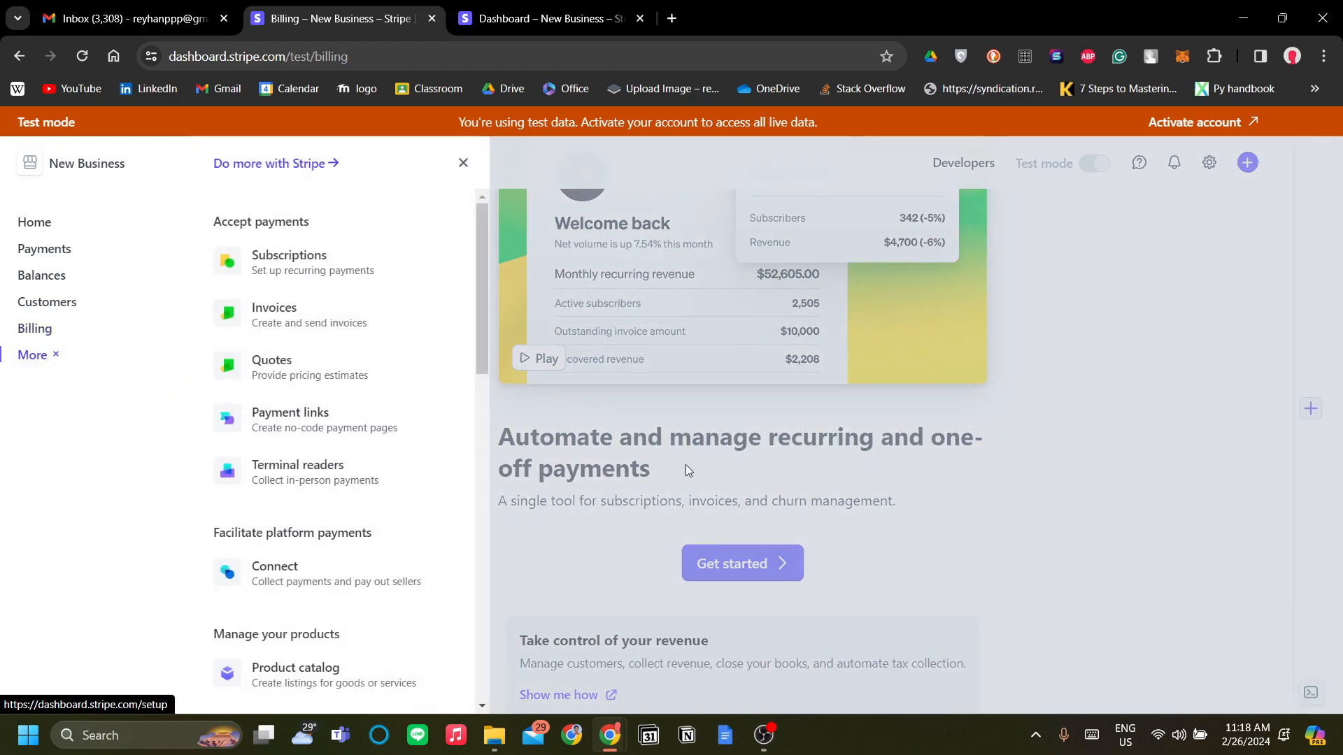
scroll(365, 418, down, 5)
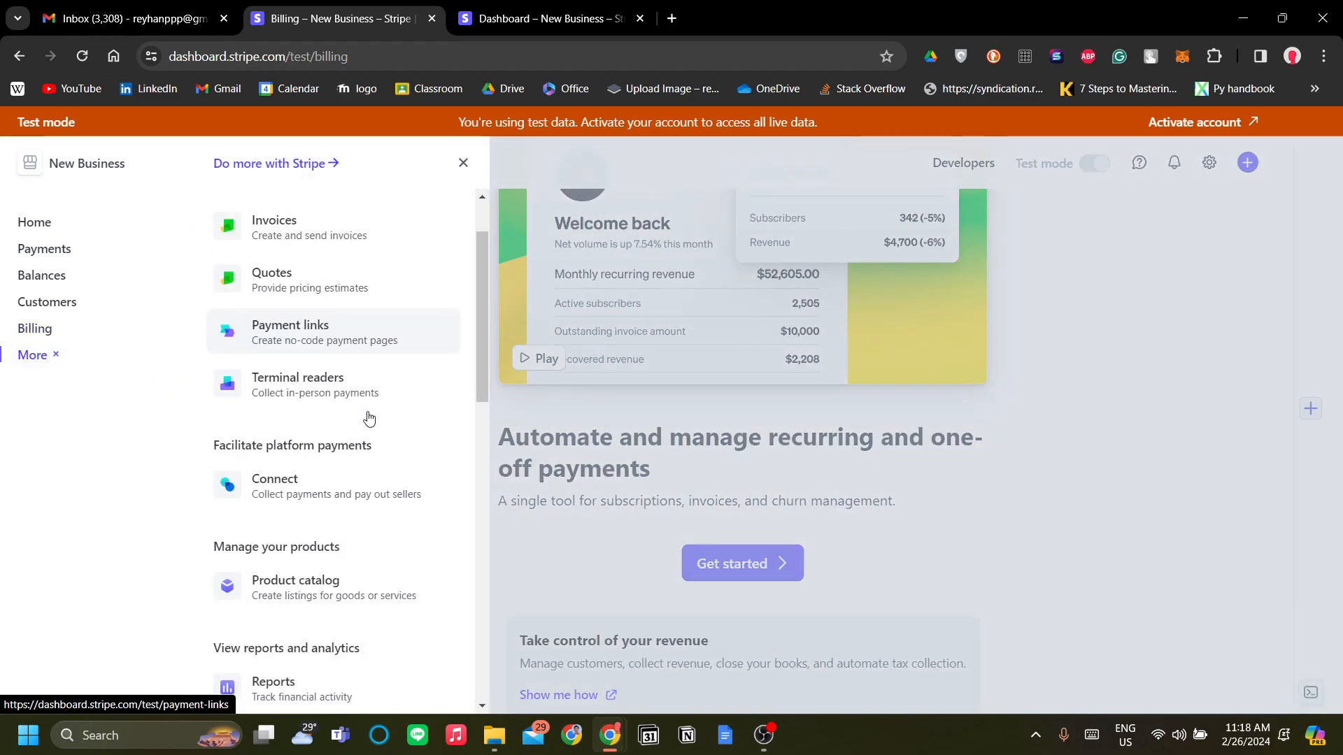
scroll(384, 386, down, 3)
scroll(420, 398, up, 3)
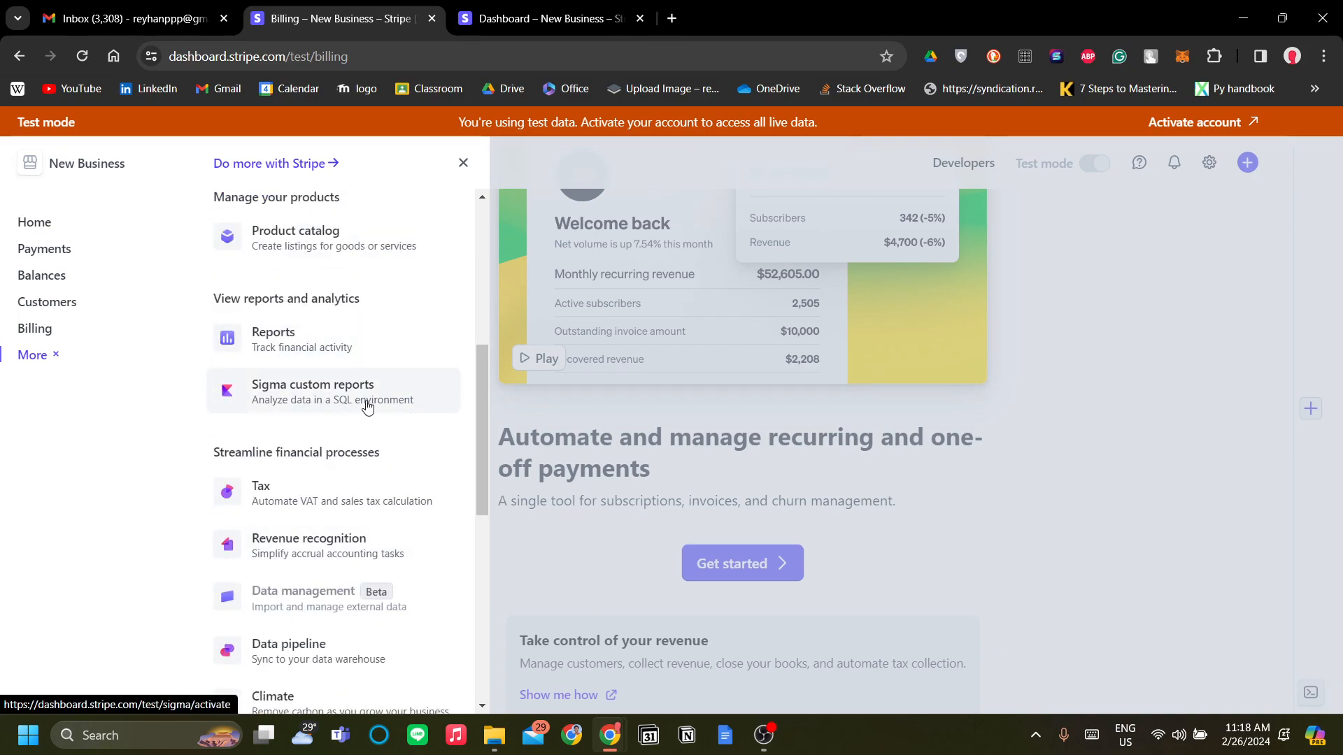
scroll(370, 407, down, 5)
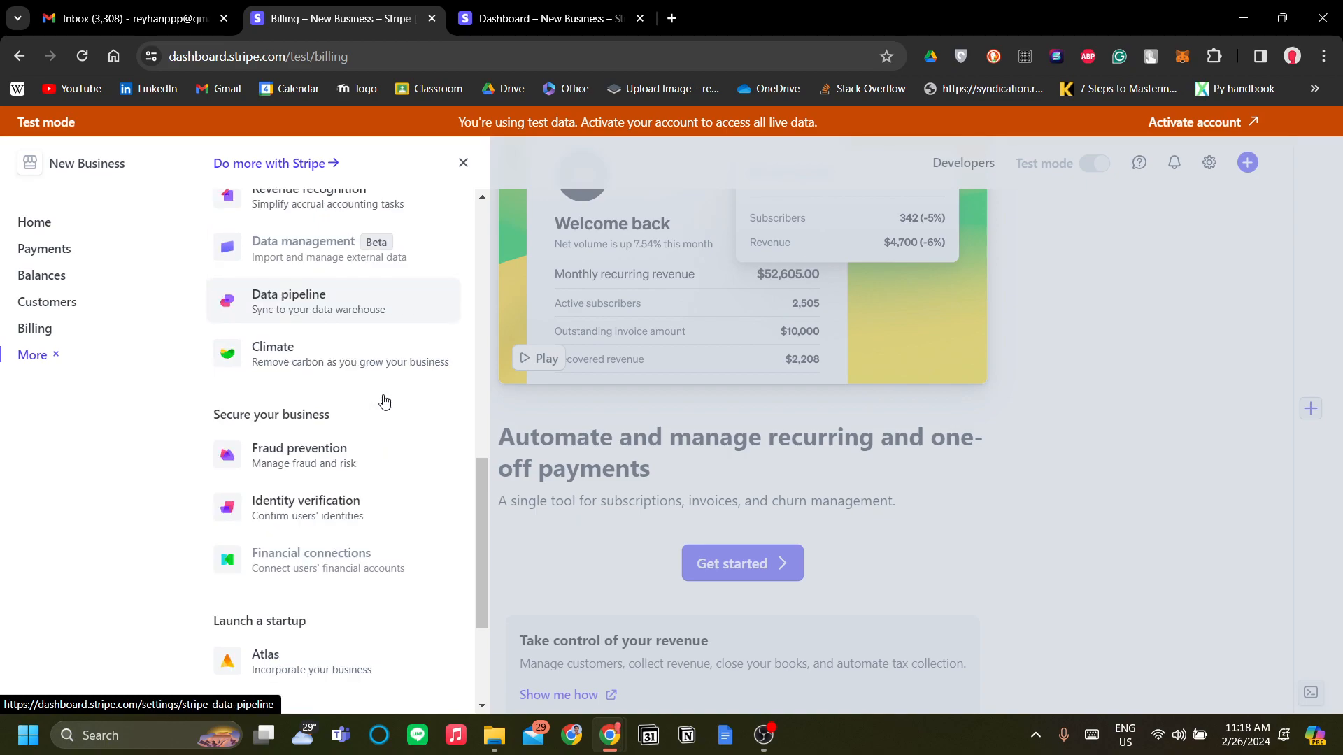
scroll(380, 517, up, 10)
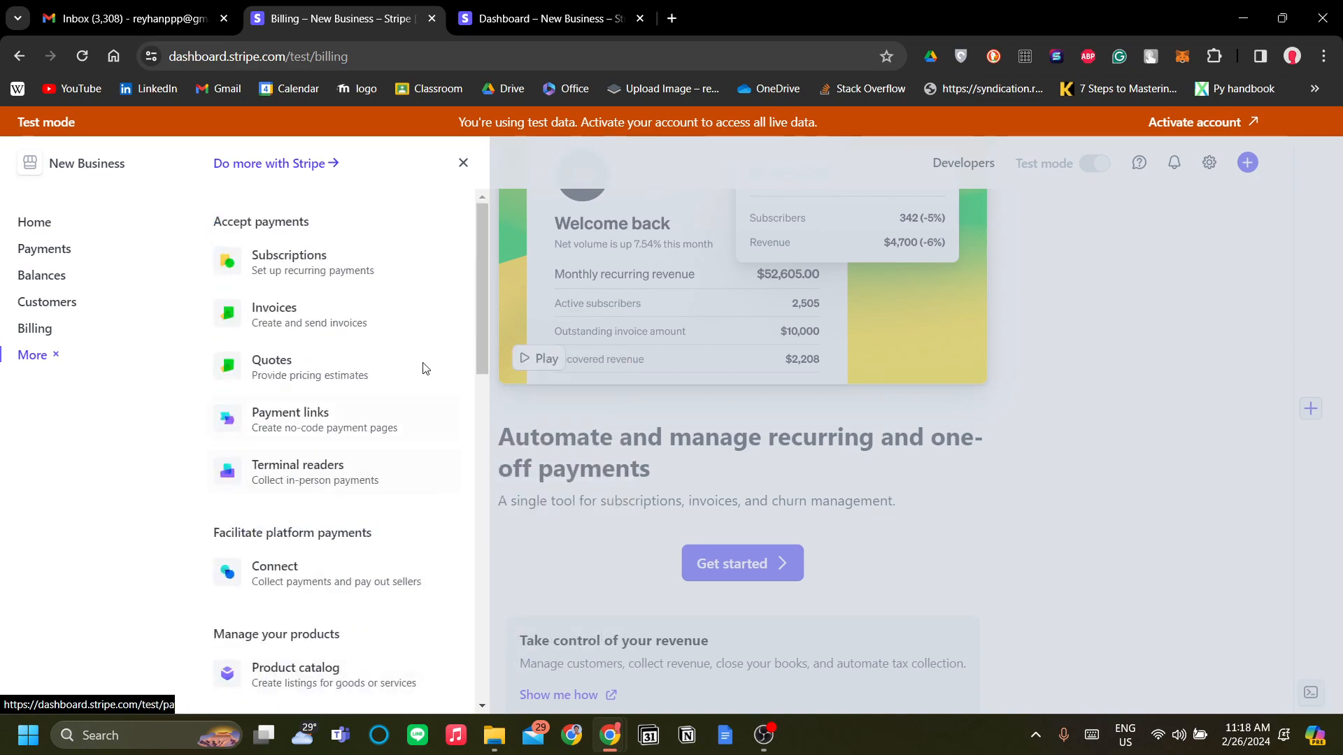
click(463, 163)
scroll(711, 483, up, 3)
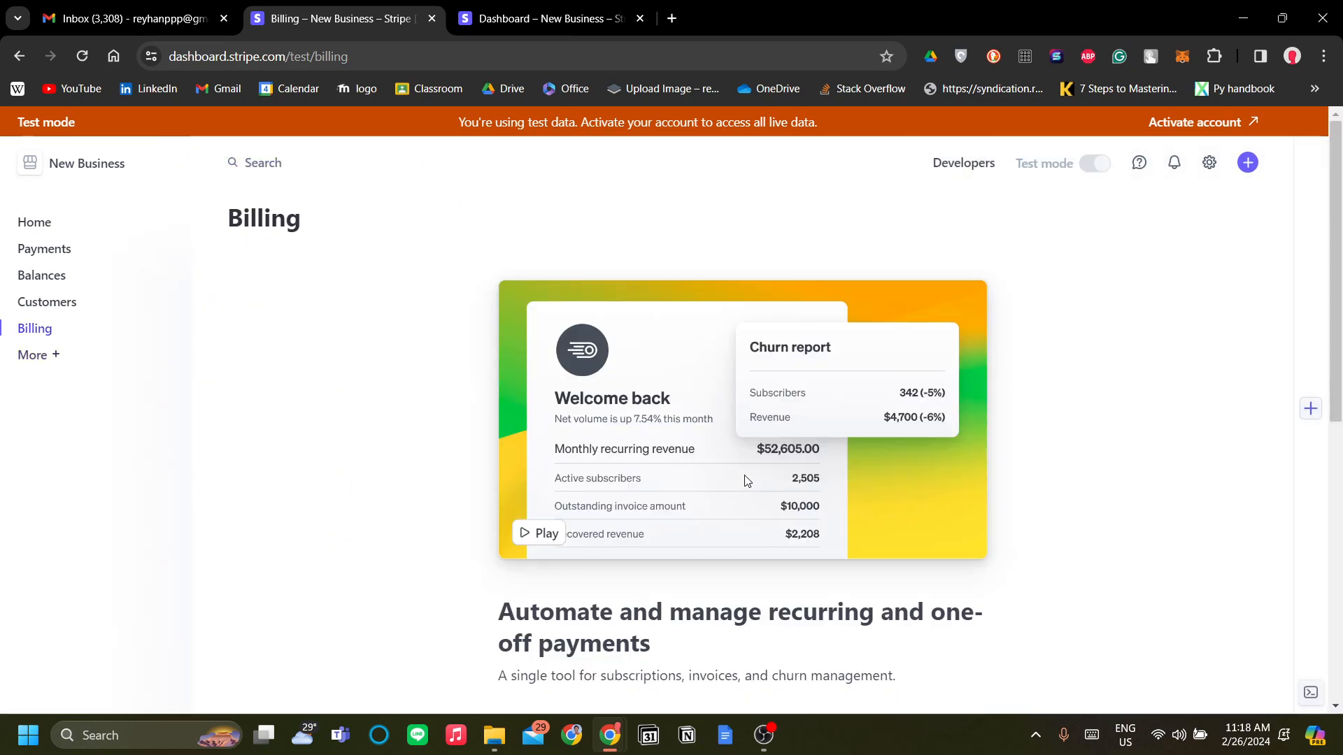